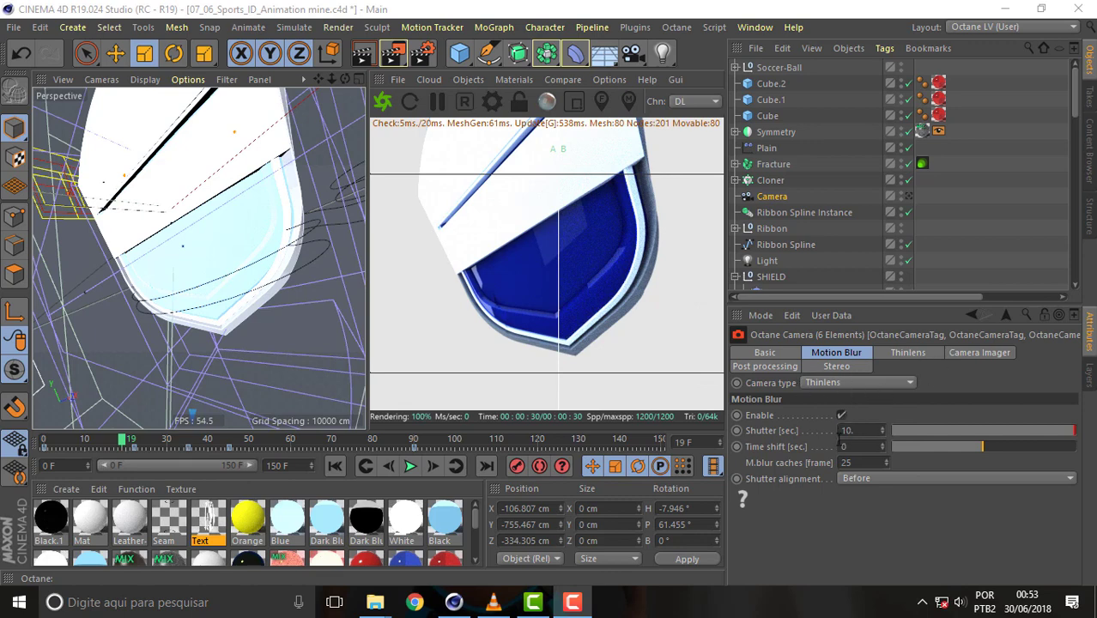
- Sweep the A/B comparison split back and forth over the shield to compare both renders
mouse_move(559, 298)
mouse_down()
mouse_move(415, 283)
mouse_move(568, 282)
mouse_up()
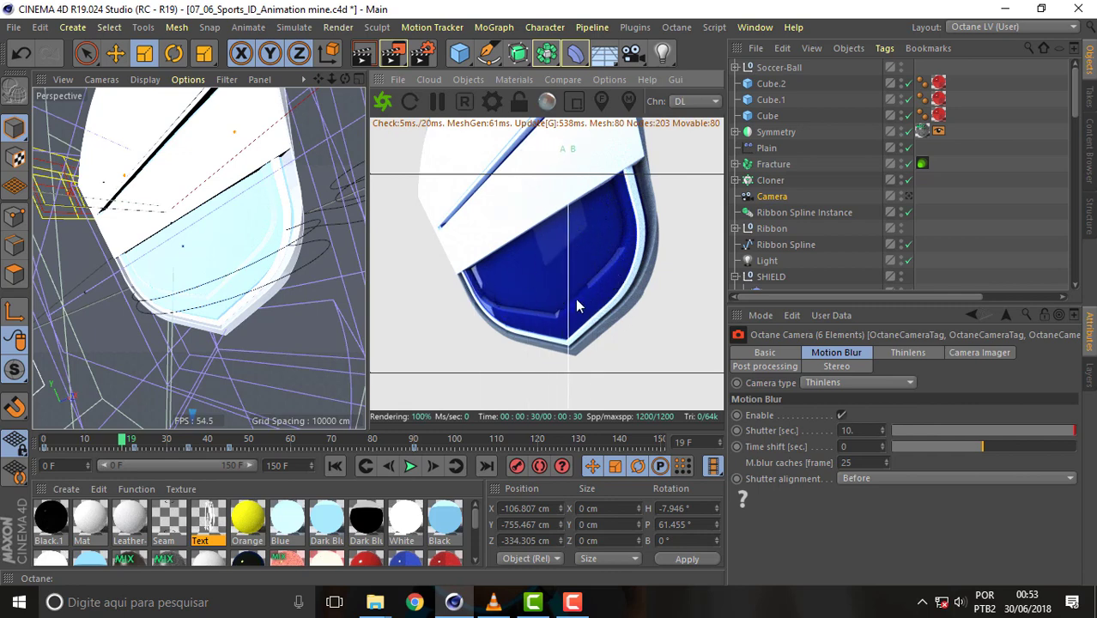
mouse_move(568, 264)
mouse_down()
mouse_move(665, 267)
mouse_move(588, 291)
mouse_up()
mouse_move(587, 276)
mouse_down()
mouse_move(624, 280)
mouse_move(565, 279)
mouse_up()
mouse_move(565, 261)
mouse_down()
mouse_move(509, 260)
mouse_move(577, 258)
mouse_move(519, 257)
mouse_move(552, 268)
mouse_up()
mouse_move(552, 247)
mouse_down()
mouse_move(524, 247)
mouse_move(544, 251)
mouse_up()
mouse_move(544, 256)
mouse_down()
mouse_move(558, 255)
mouse_move(553, 266)
mouse_up()
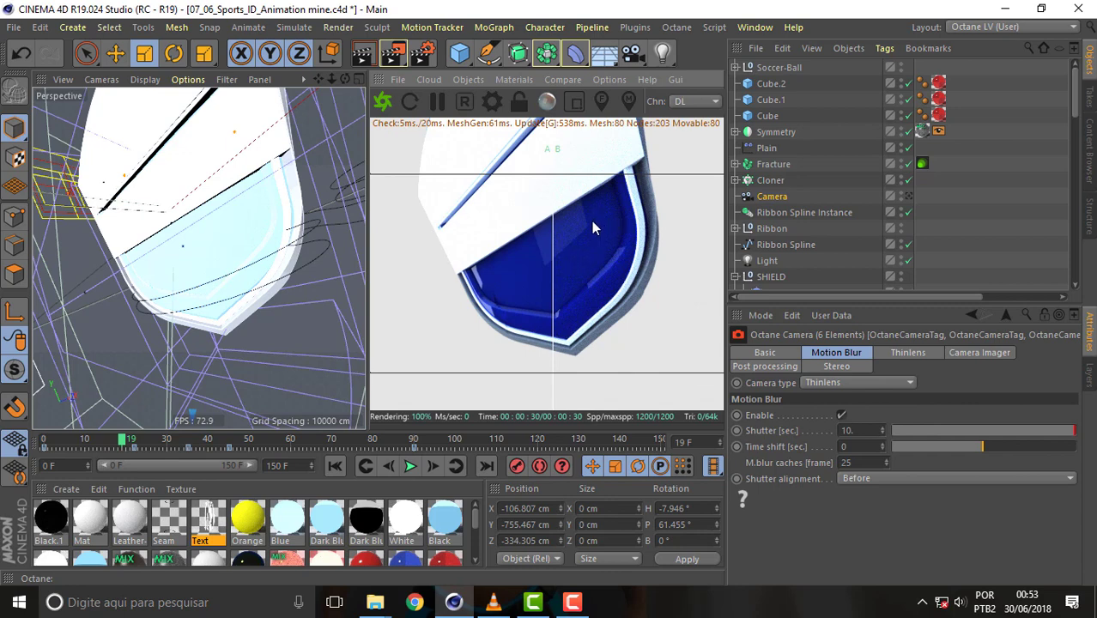
mouse_move(552, 236)
mouse_down()
mouse_move(491, 248)
mouse_move(569, 240)
mouse_up()
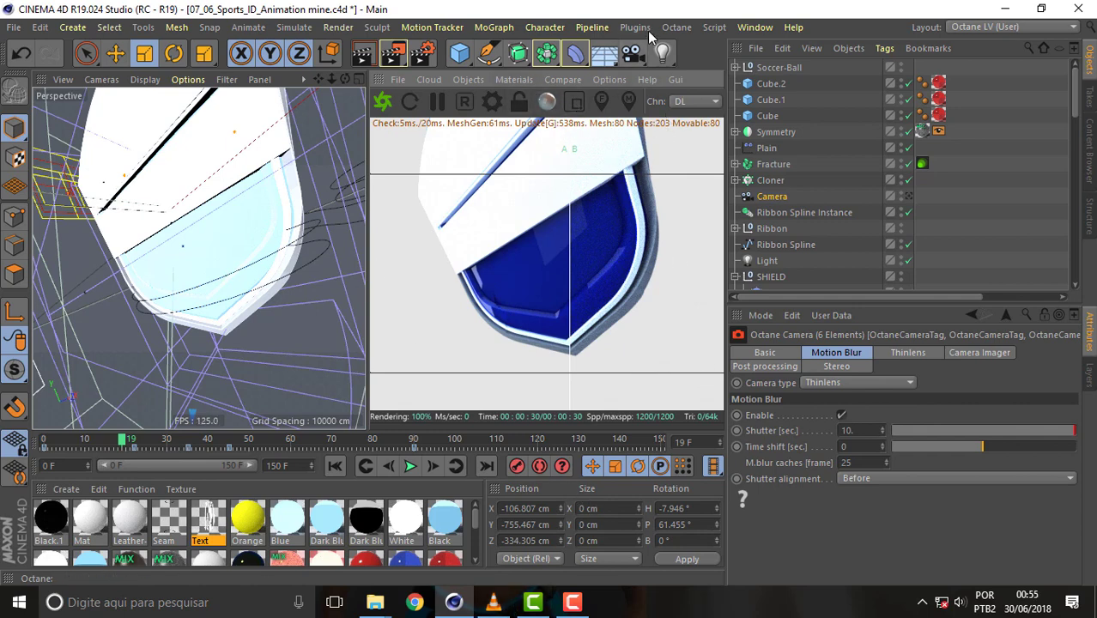
- Bring up the Octane Settings window and move it into place
click(677, 28)
click(712, 84)
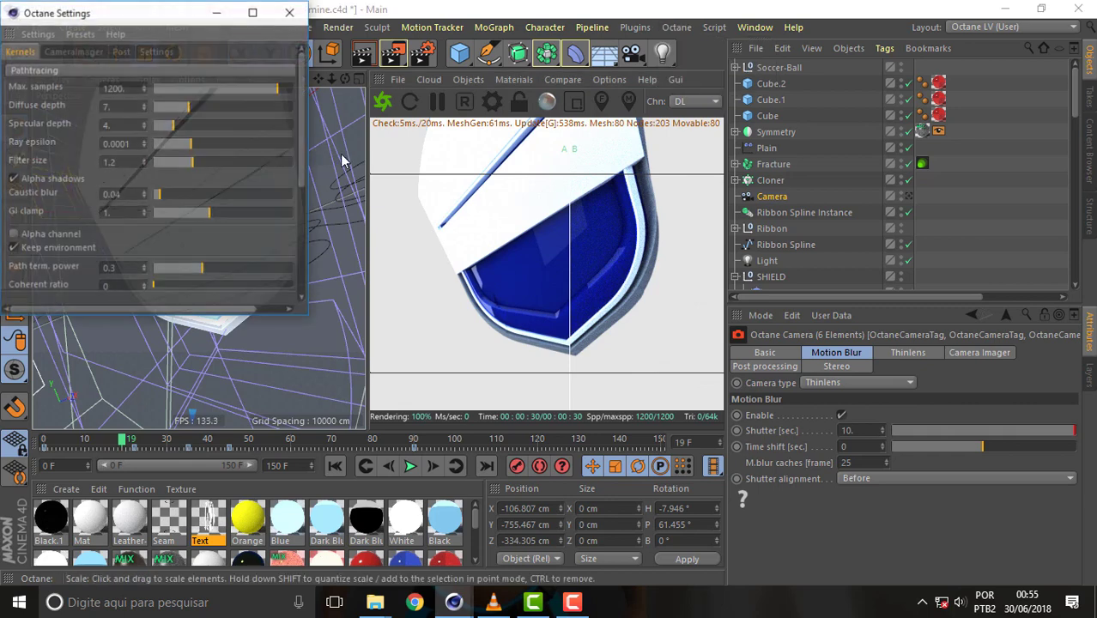
drag(120, 19, 173, 89)
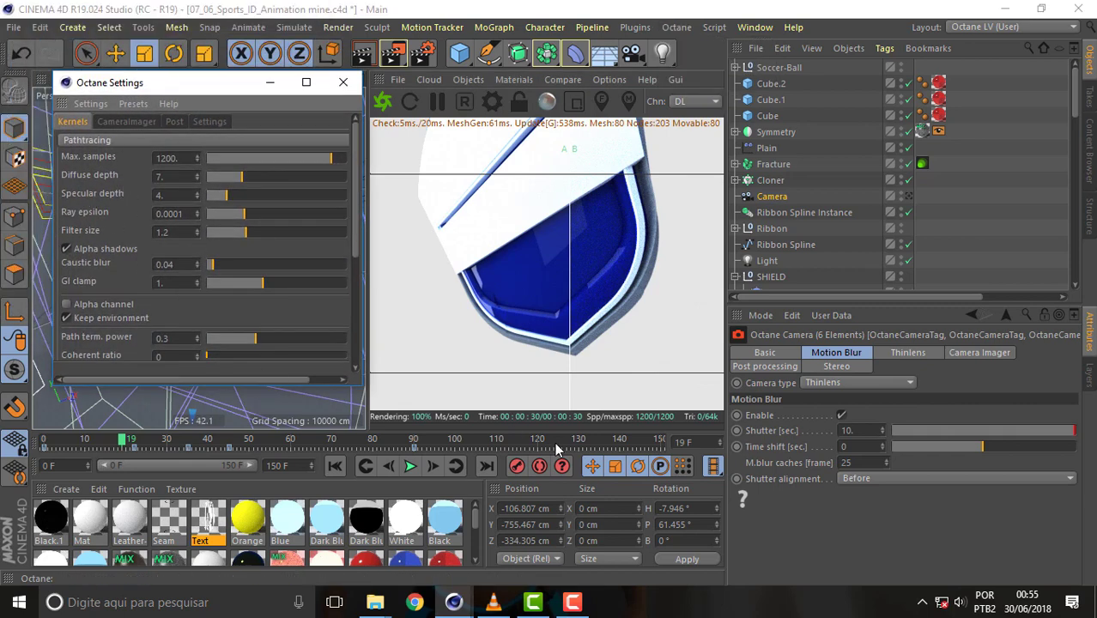
- Browse Render Settings' Octane Renderer, render passes, output and save tabs
click(428, 54)
drag(367, 99, 784, 102)
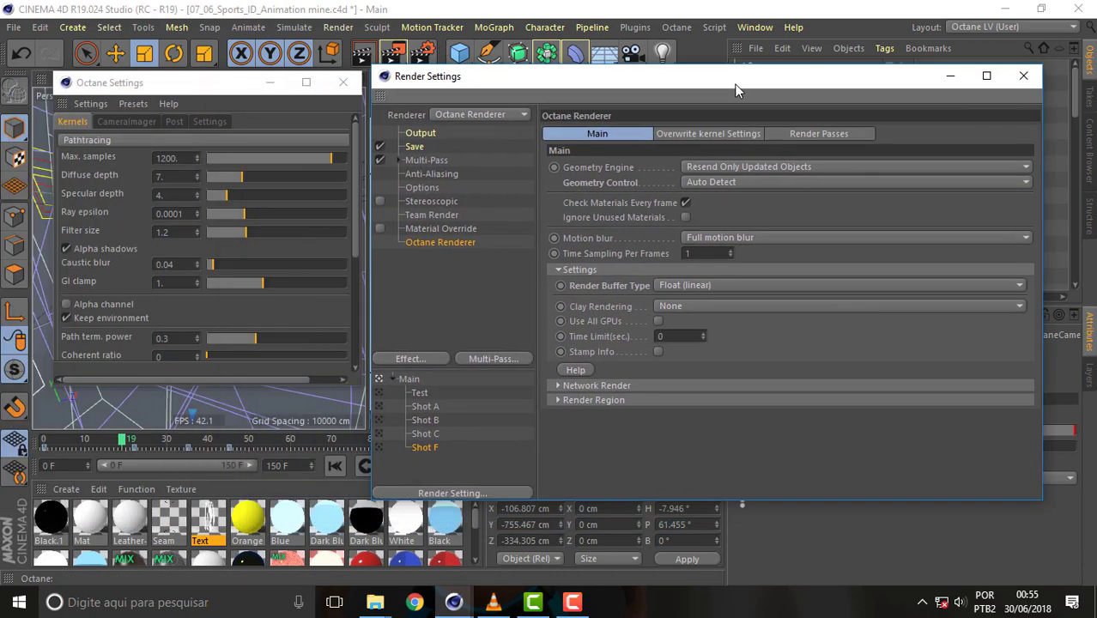
click(854, 146)
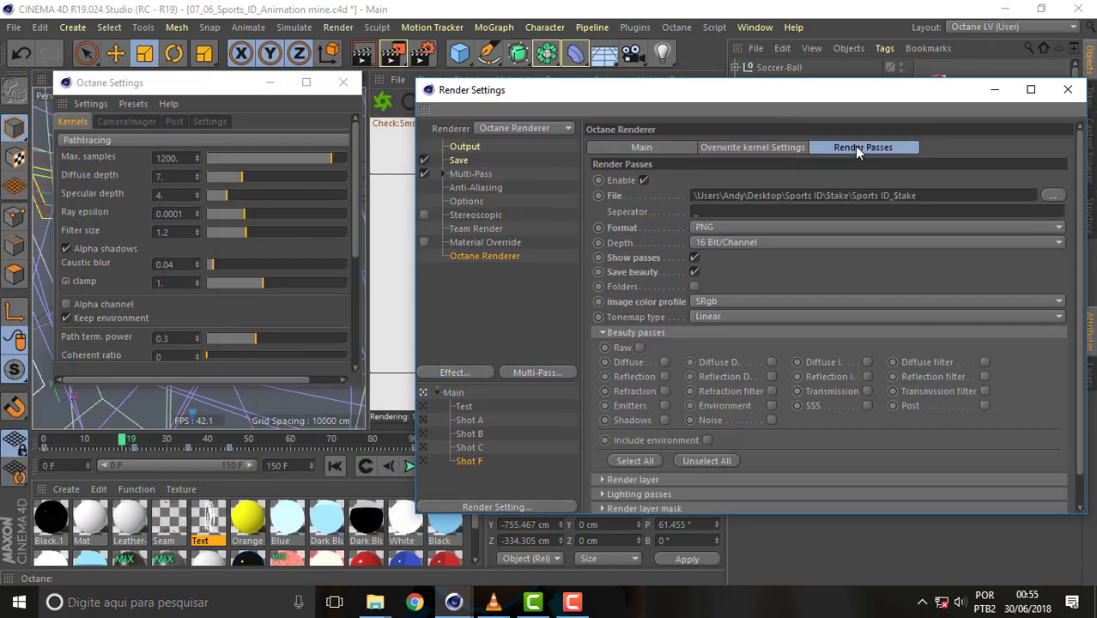
click(753, 148)
click(651, 147)
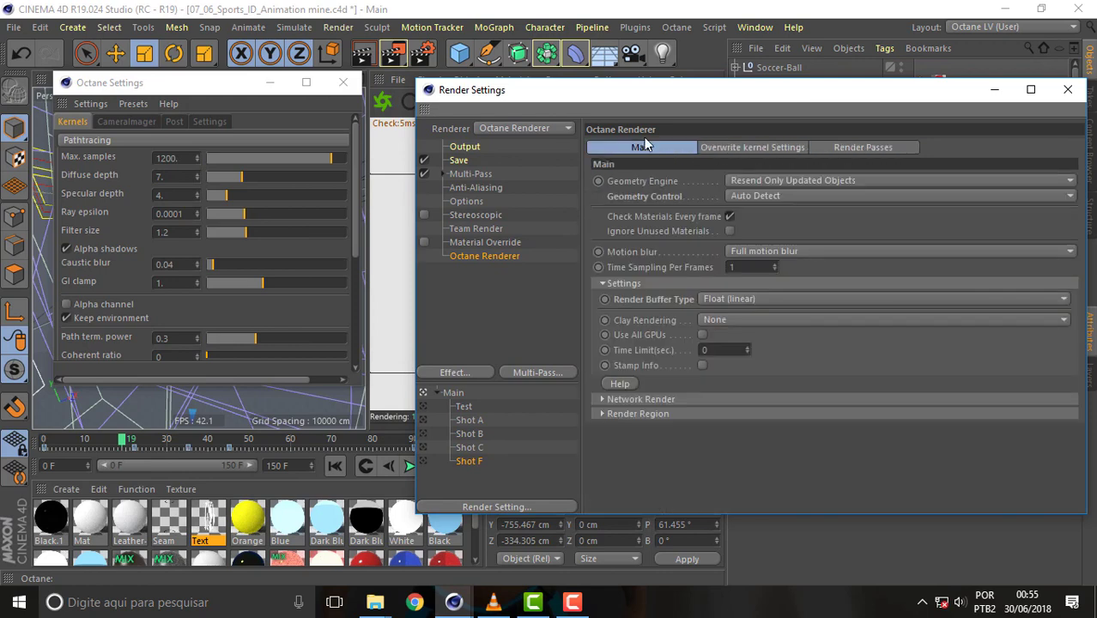
click(464, 148)
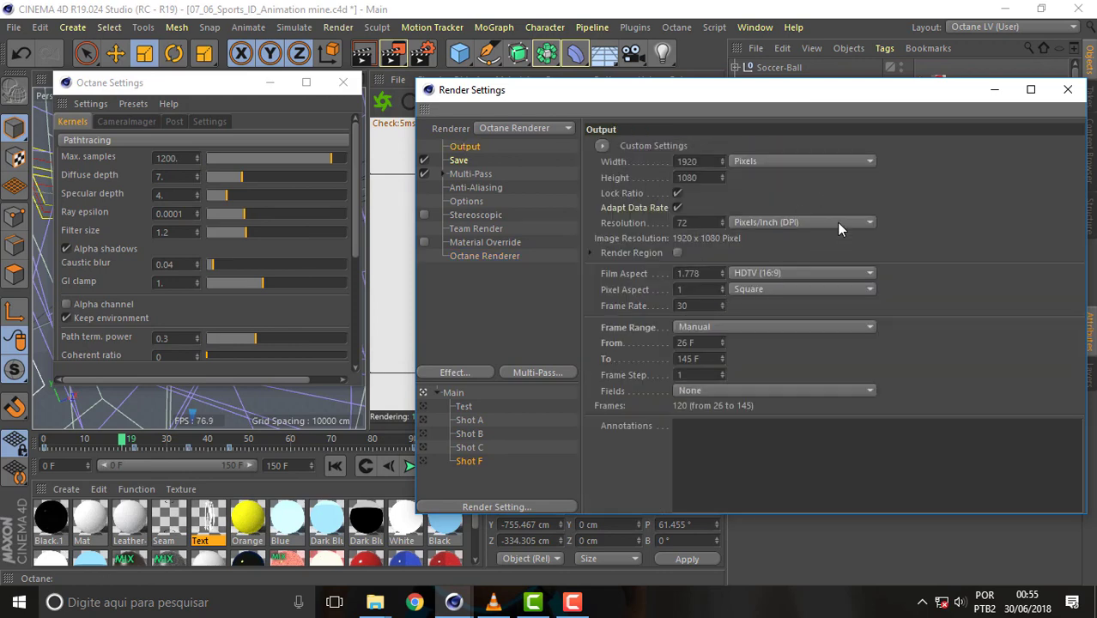
click(459, 160)
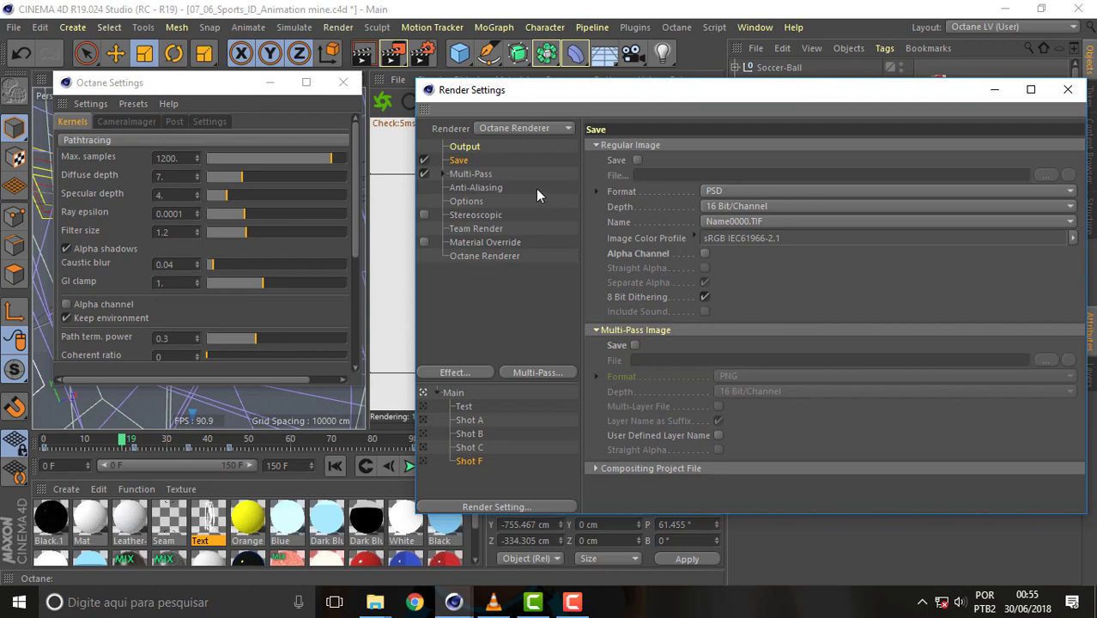
click(489, 255)
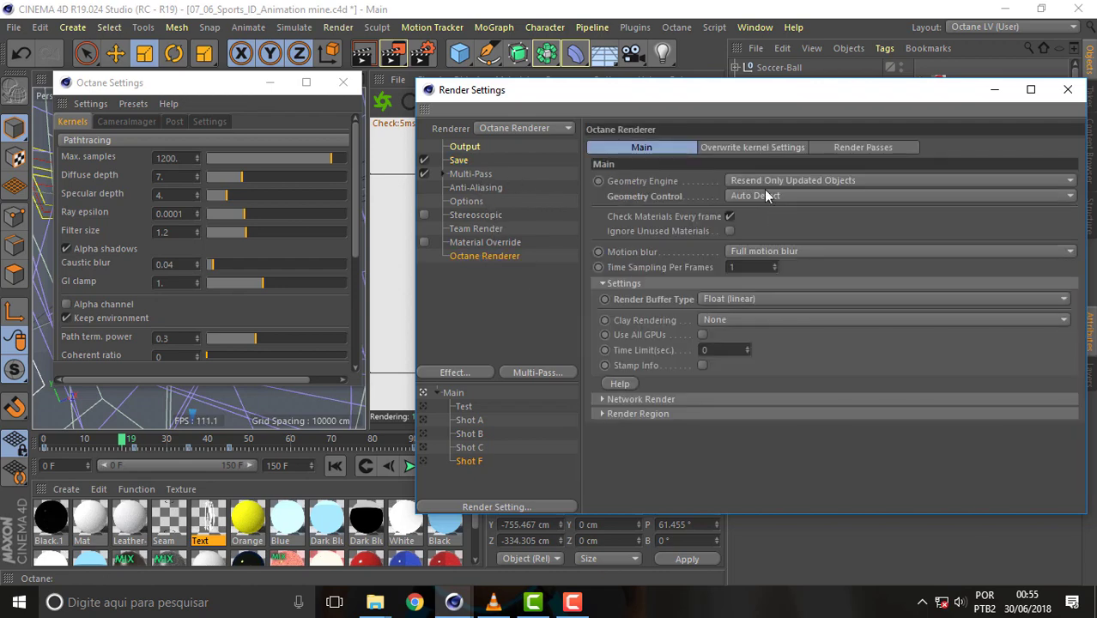
click(869, 150)
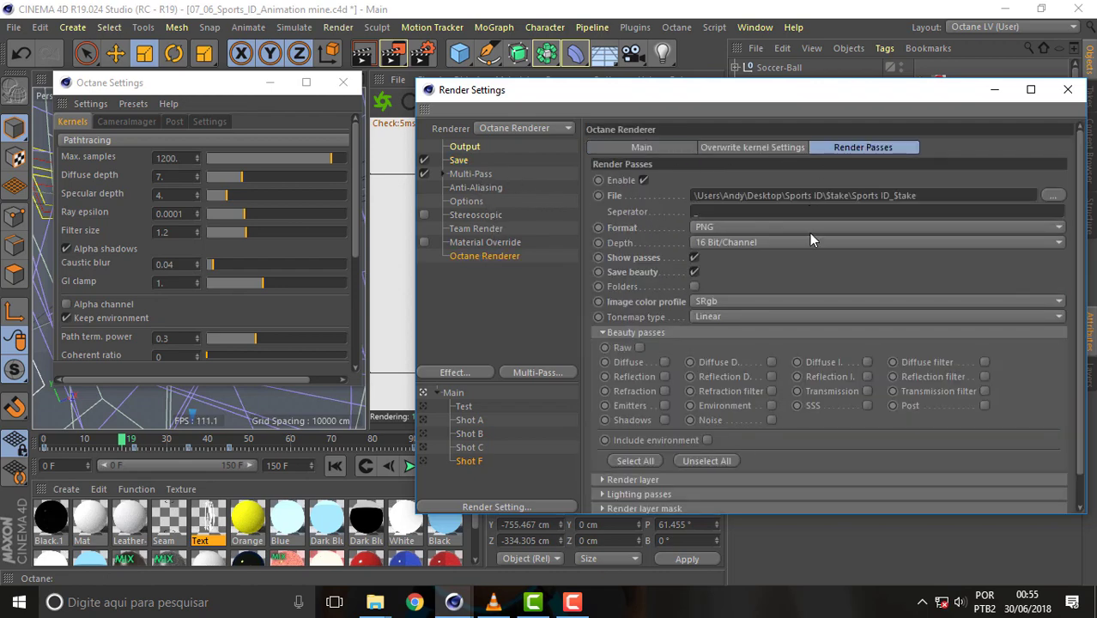
- Enable the Octane kernel override in Render Settings, using Direct Lighting
drag(744, 108, 695, 75)
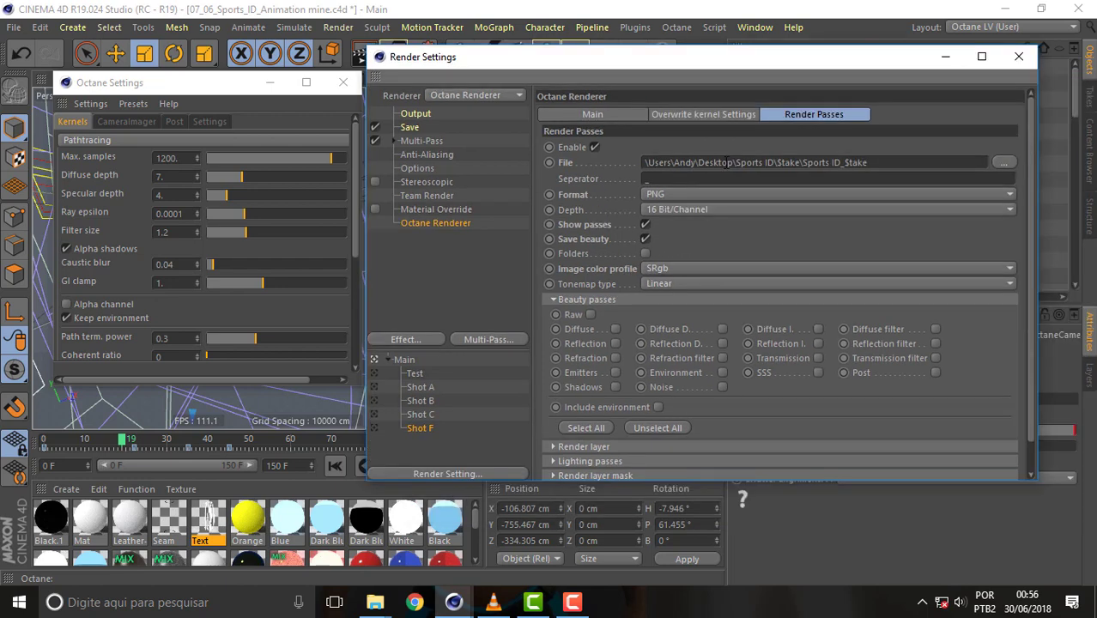
click(700, 115)
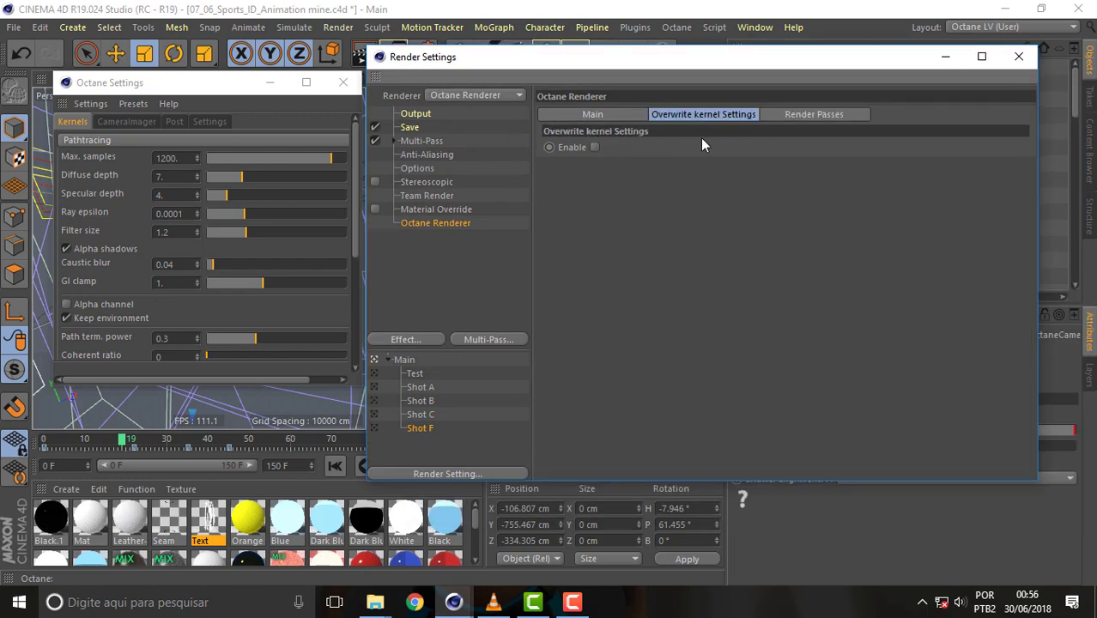
click(594, 147)
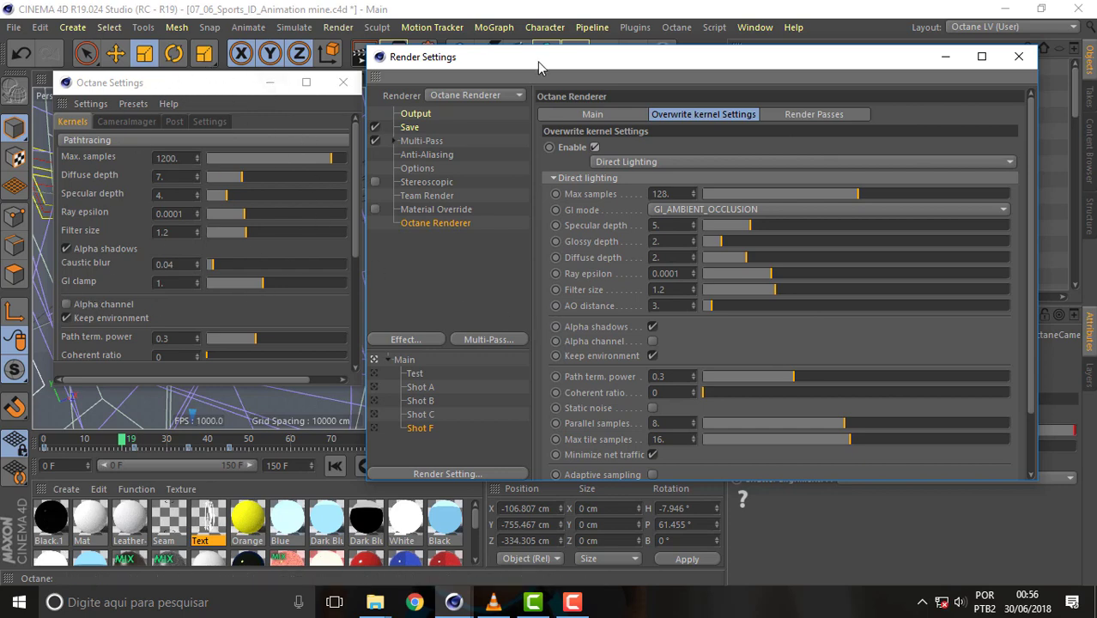
- Shift Render Settings aside to uncover the viewport and reach the Octane Settings' Settings menu
drag(540, 67, 704, 81)
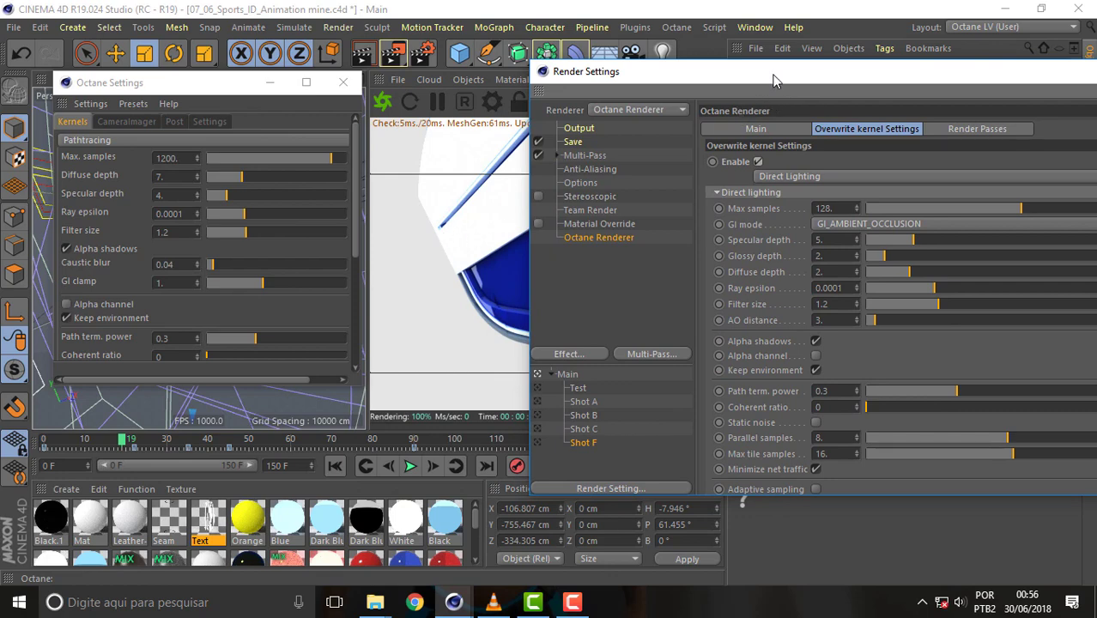
drag(773, 80, 634, 75)
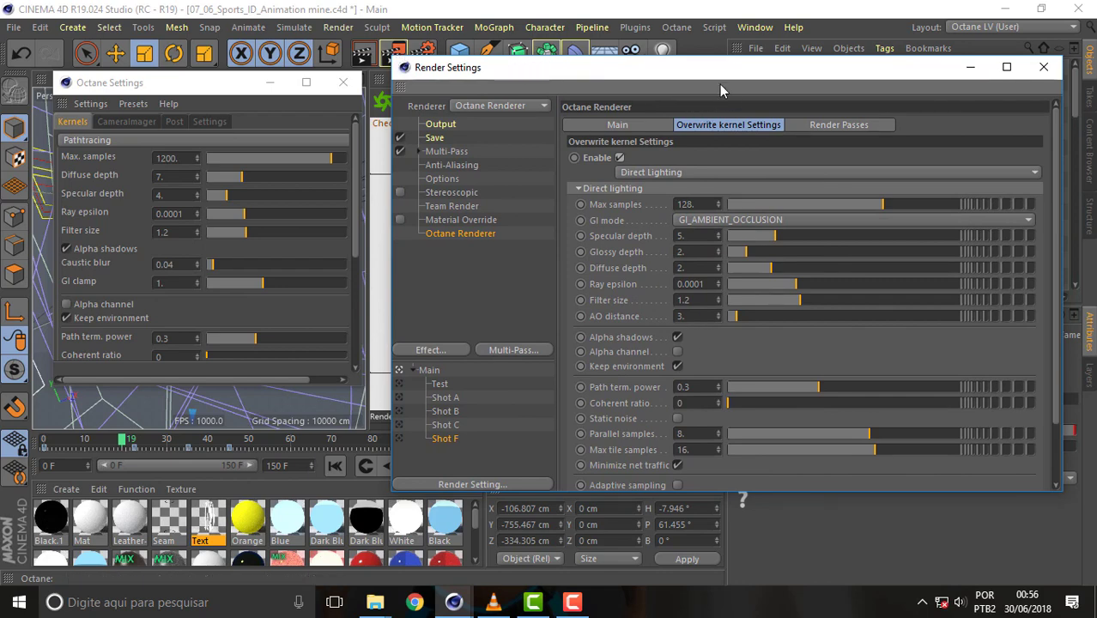
drag(721, 90, 726, 86)
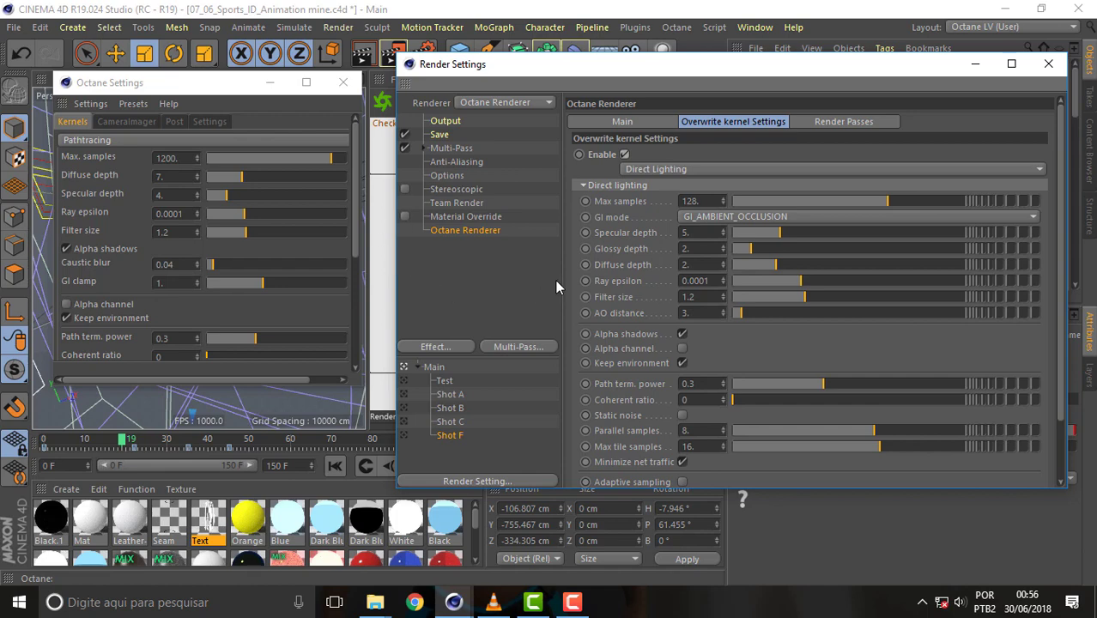
mouse_move(600, 67)
mouse_down()
mouse_move(643, 72)
mouse_move(606, 76)
mouse_up()
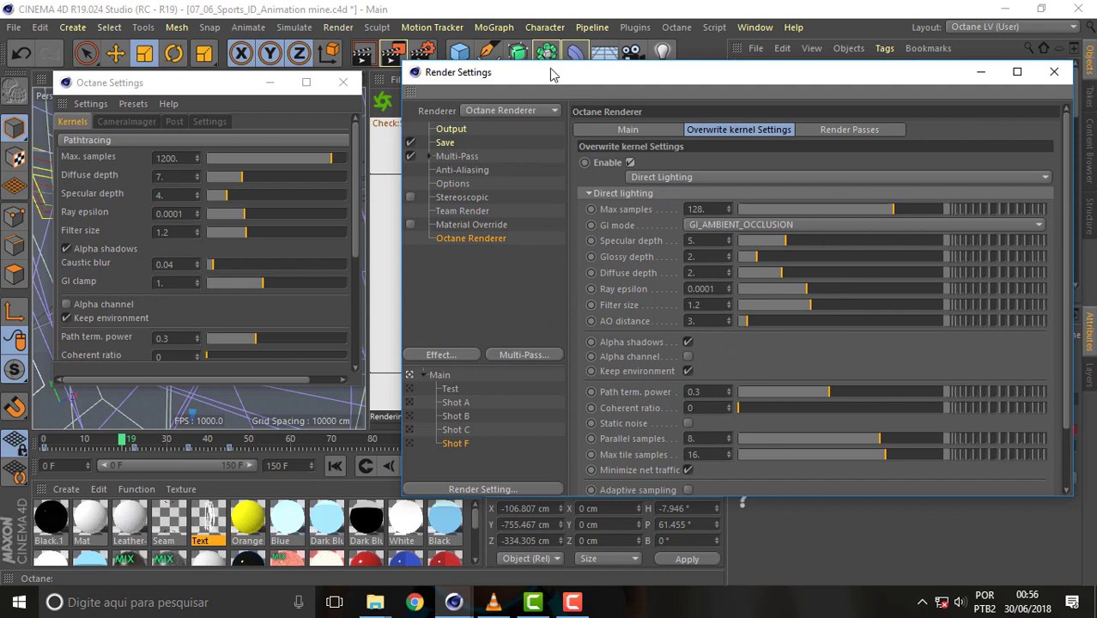
drag(552, 75, 712, 87)
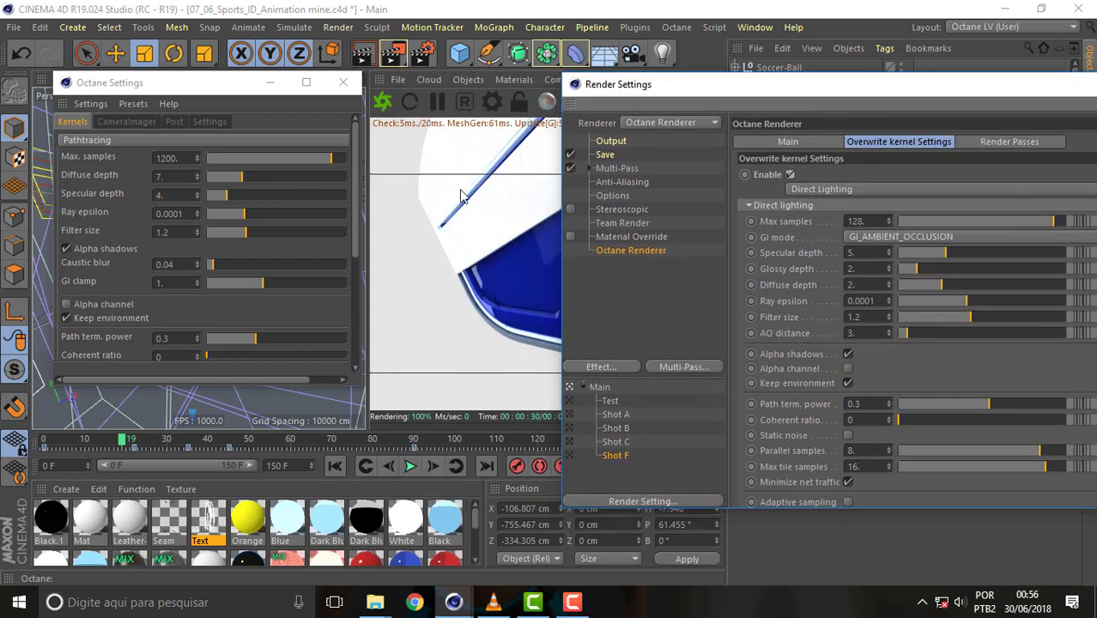
click(91, 103)
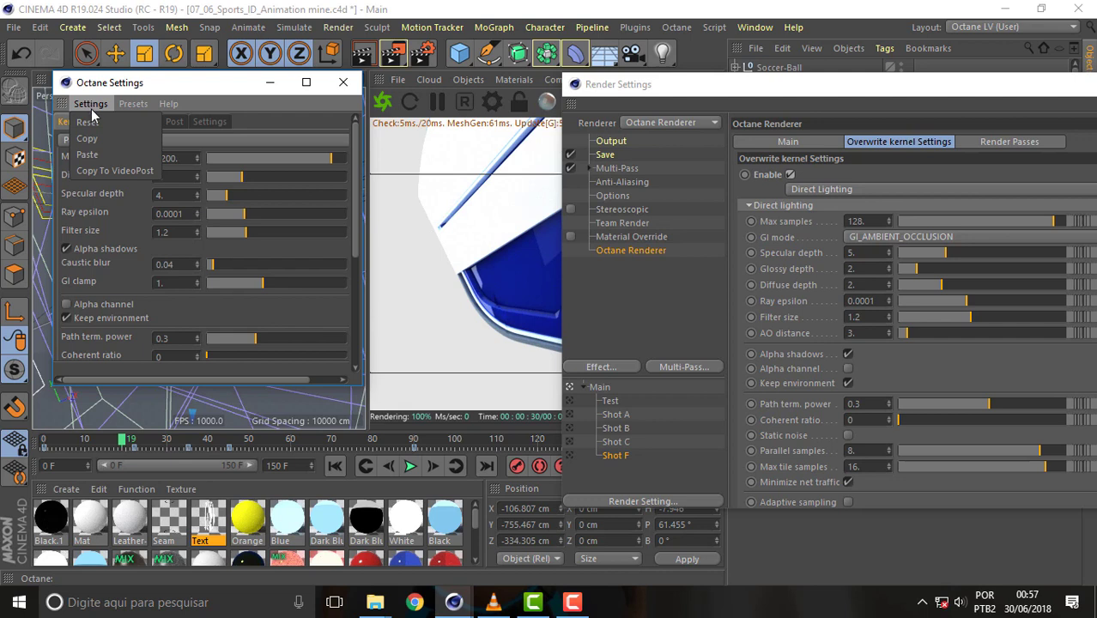
- Copy the Octane kernel settings to Render Settings, repeating it three times
click(106, 170)
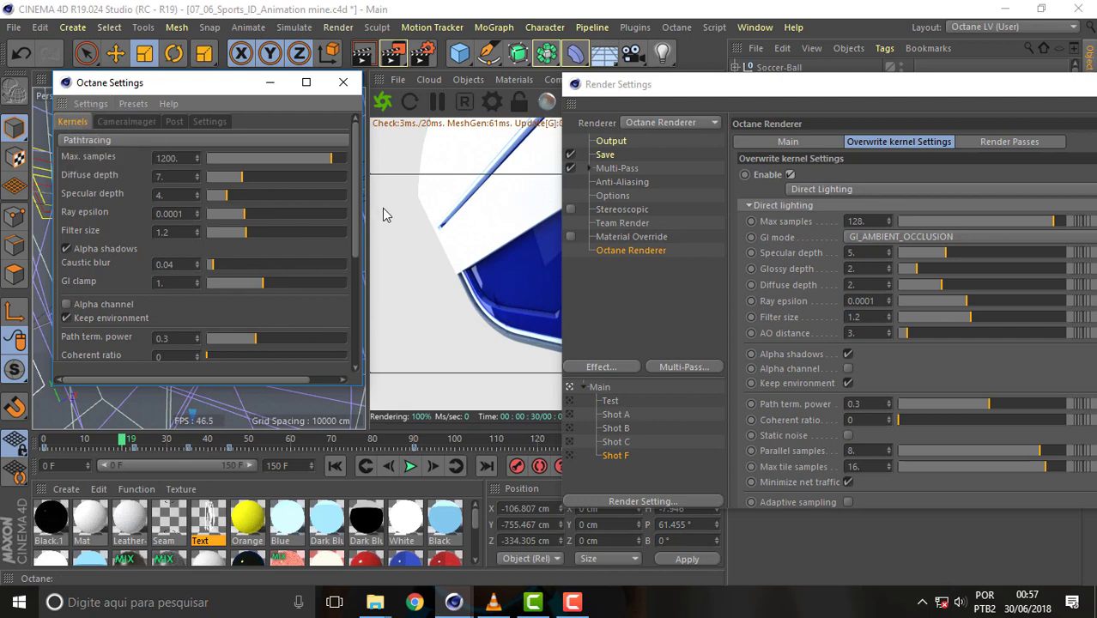
drag(790, 84, 590, 77)
click(90, 103)
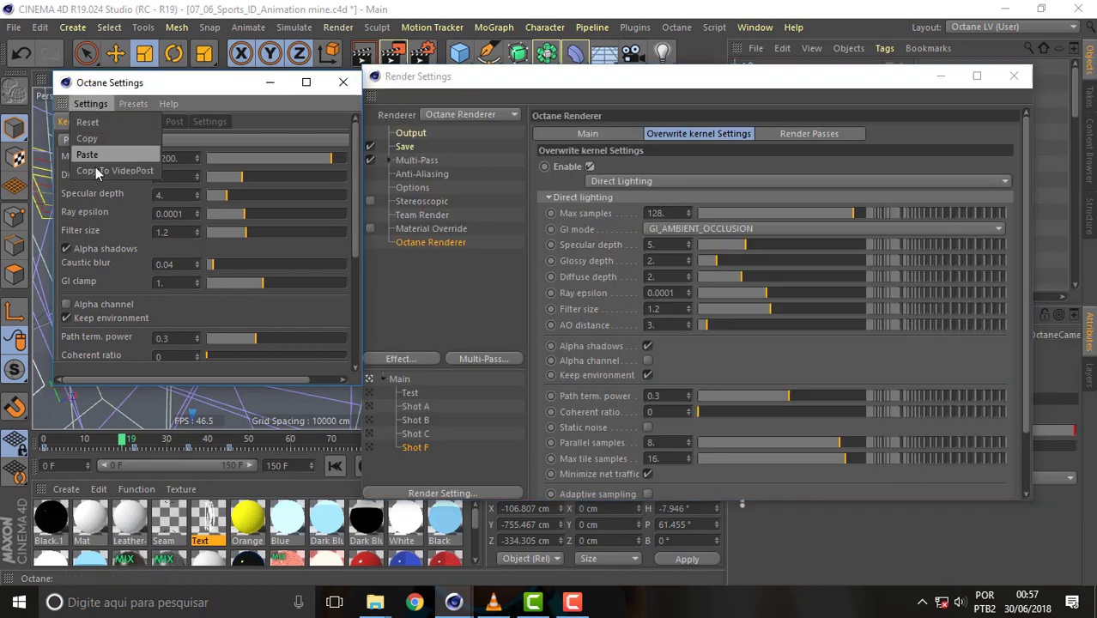
click(103, 171)
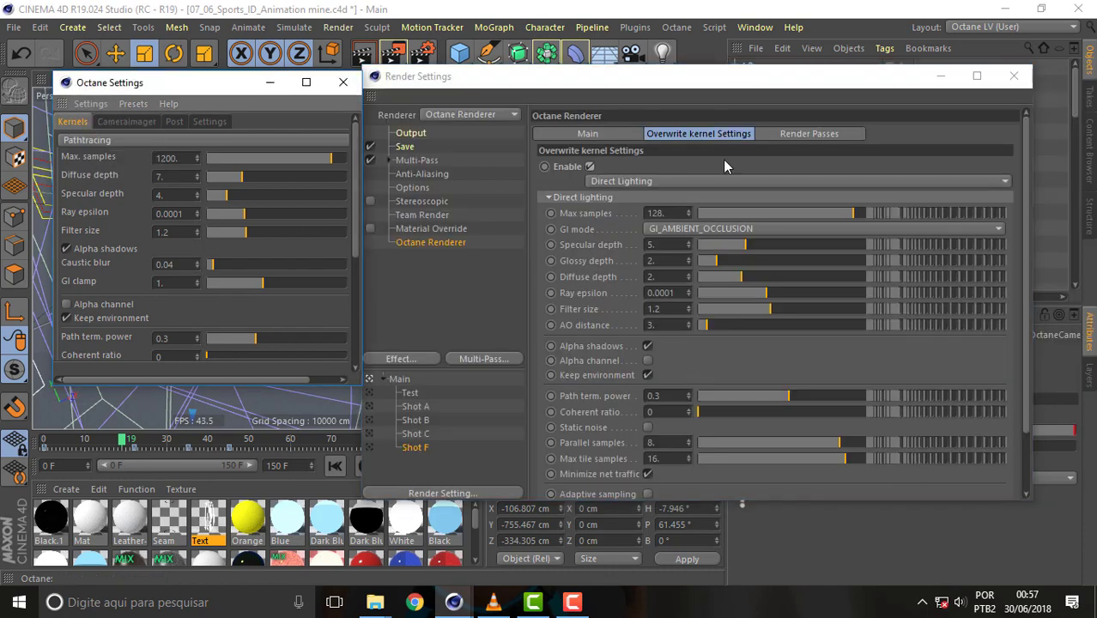
click(90, 103)
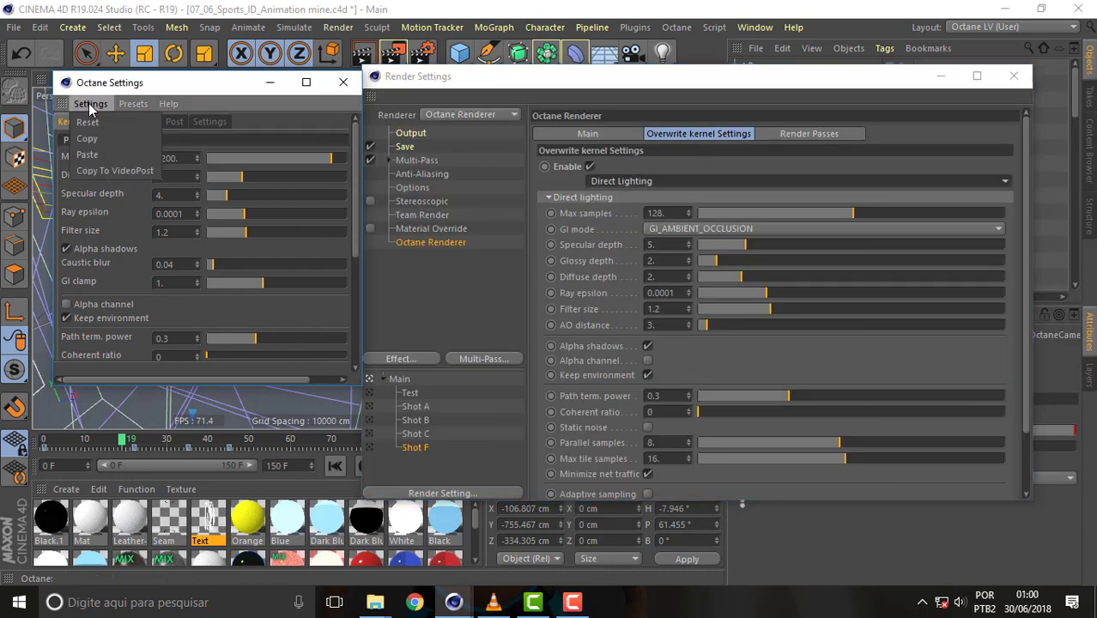
click(106, 171)
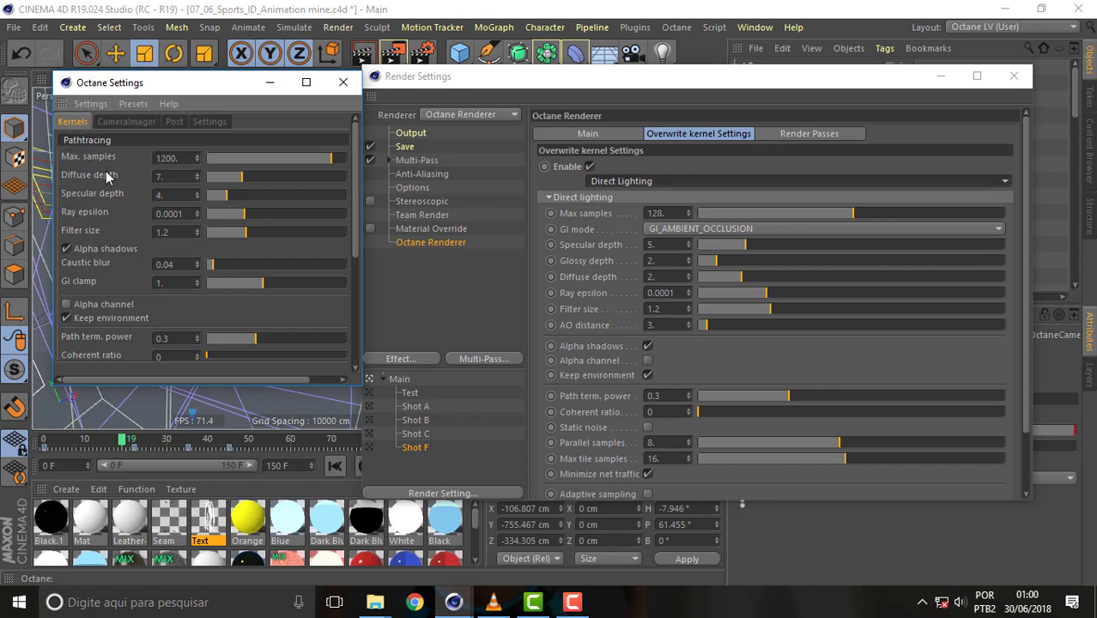
- Check the override kernel list and presets, keeping Direct Lighting override and Pathtracing in Octane Settings
click(673, 178)
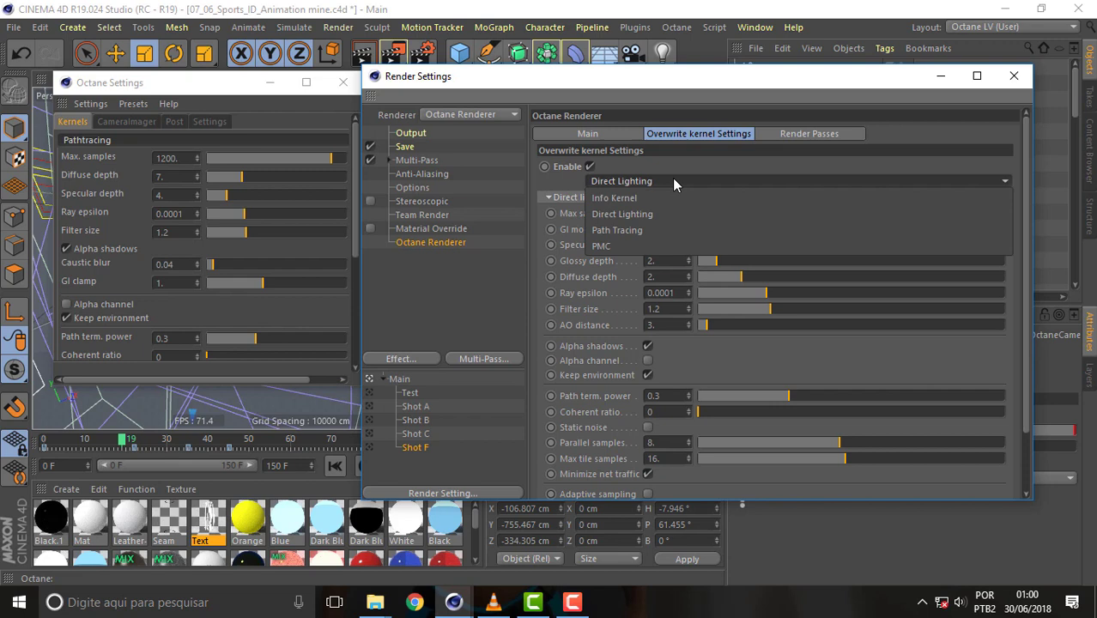
click(110, 148)
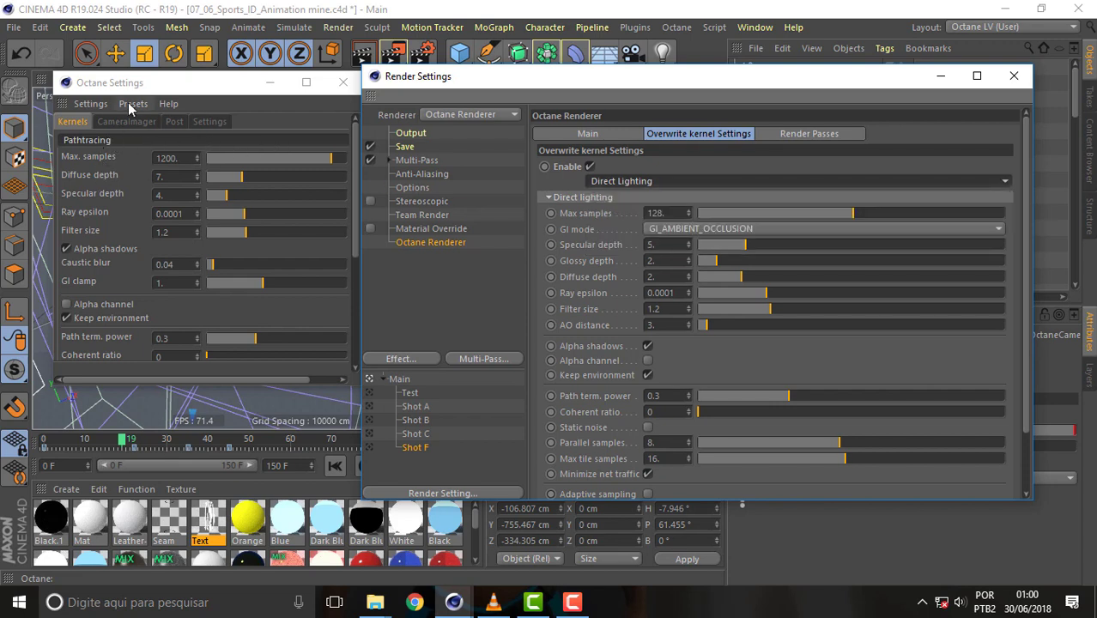
click(130, 104)
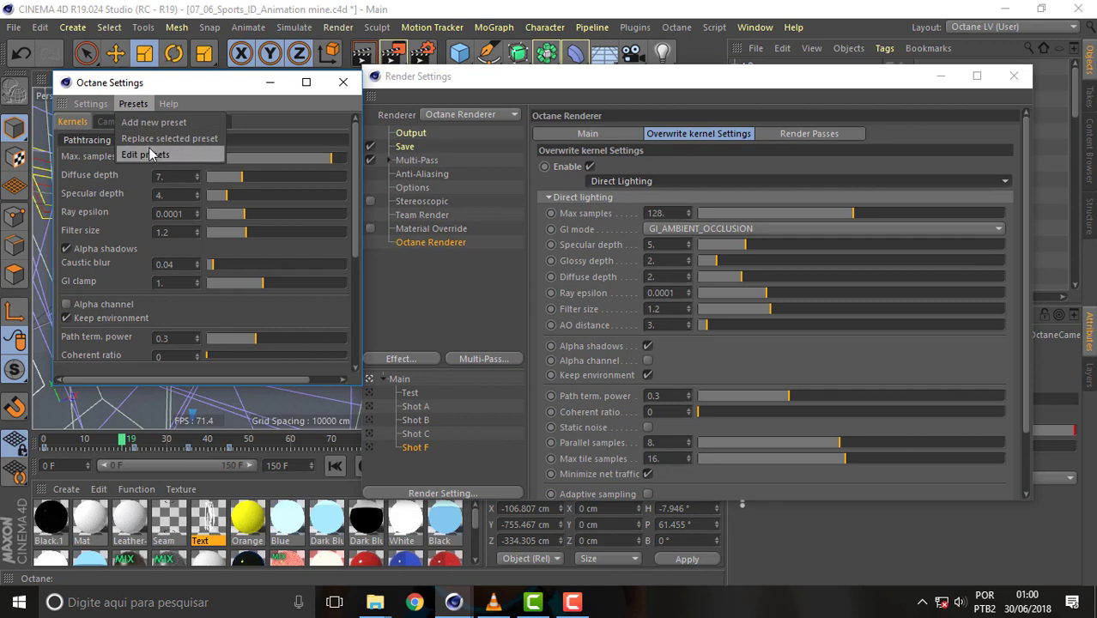
click(151, 122)
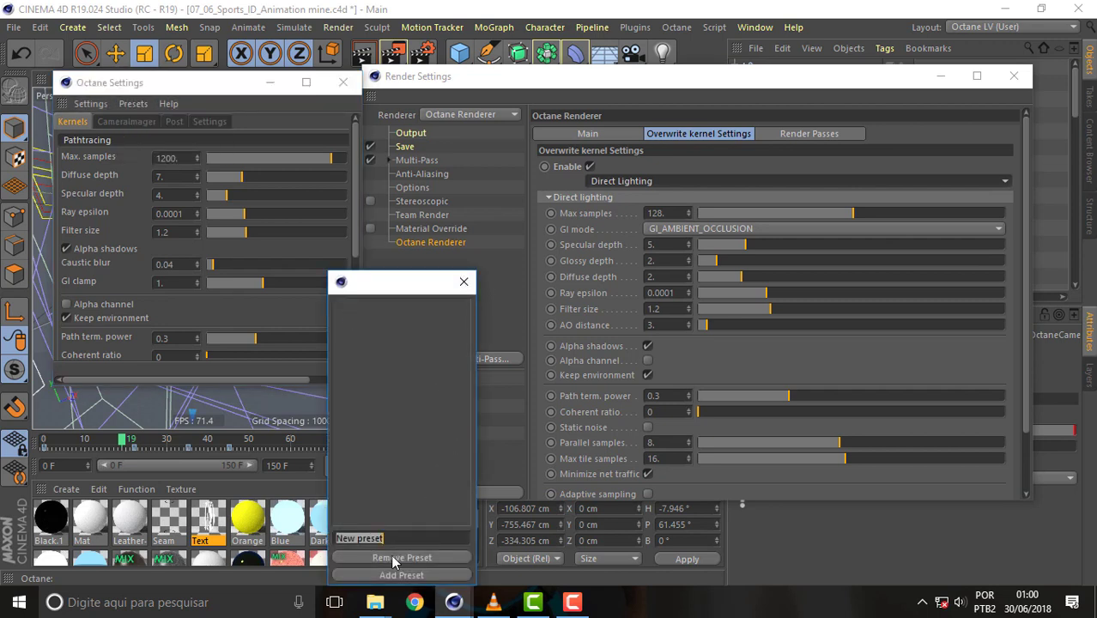
click(464, 282)
click(97, 138)
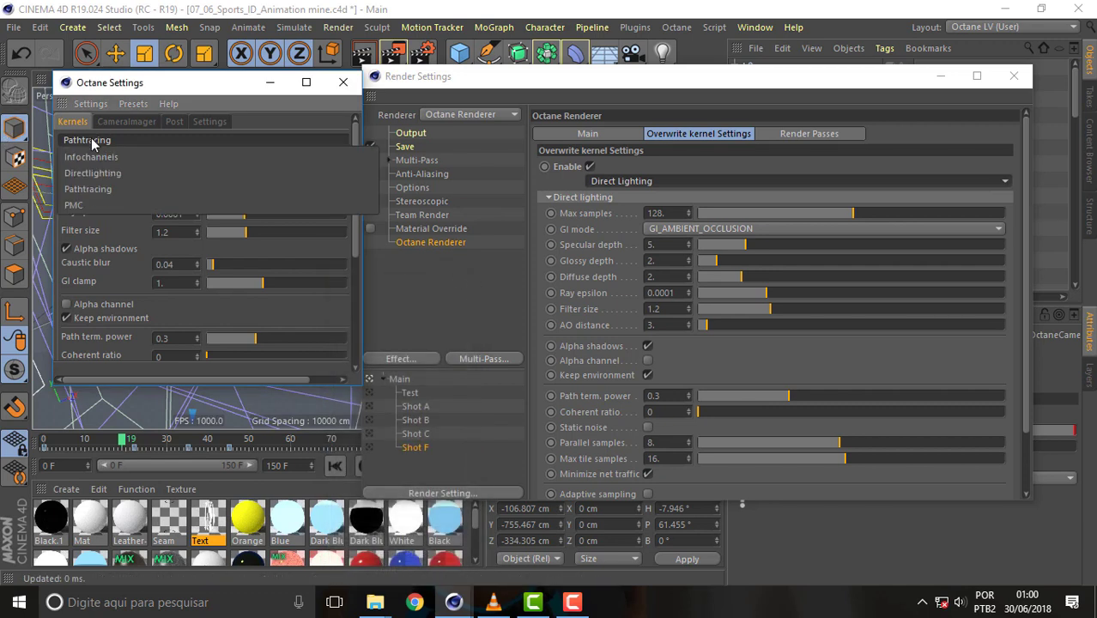
click(97, 192)
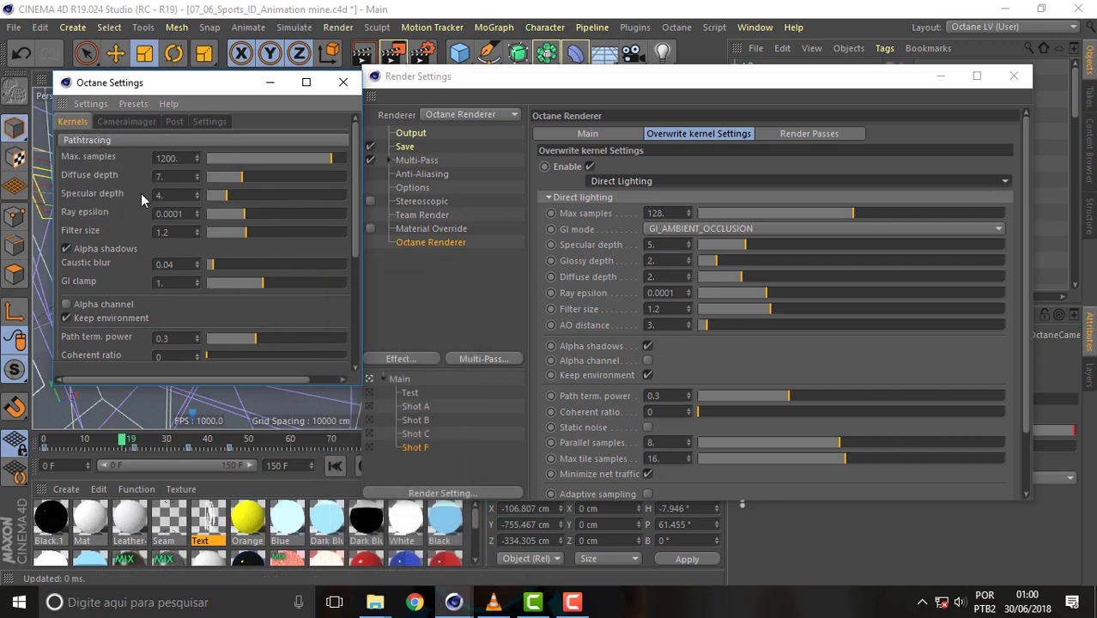
- Copy the Pathtracing kernel settings, then Copy To VideoPost into Render Settings
click(90, 104)
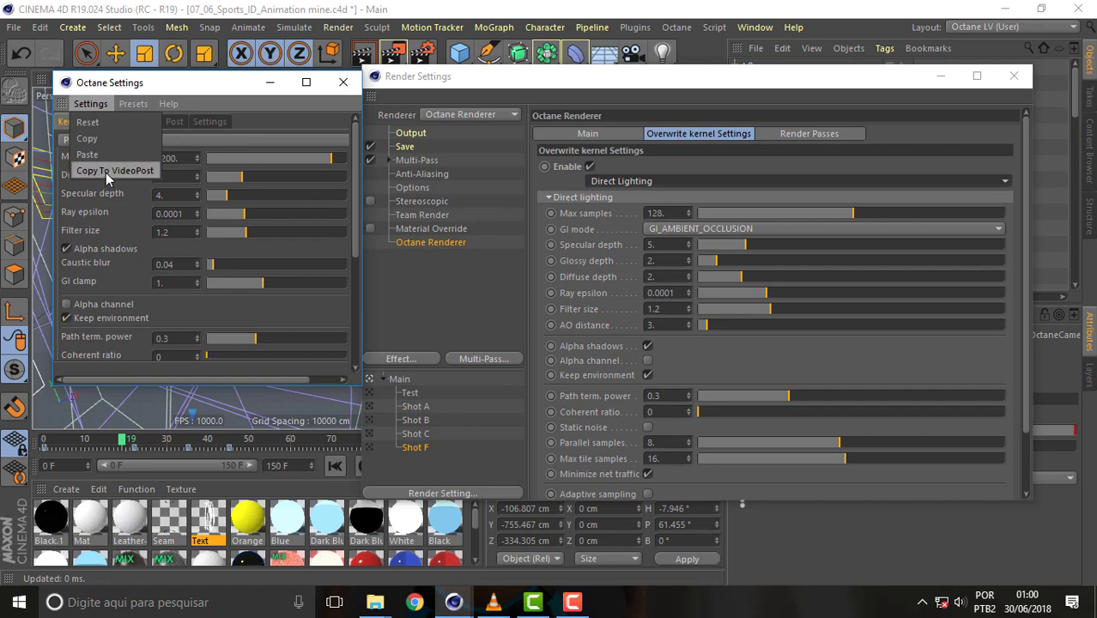
click(95, 138)
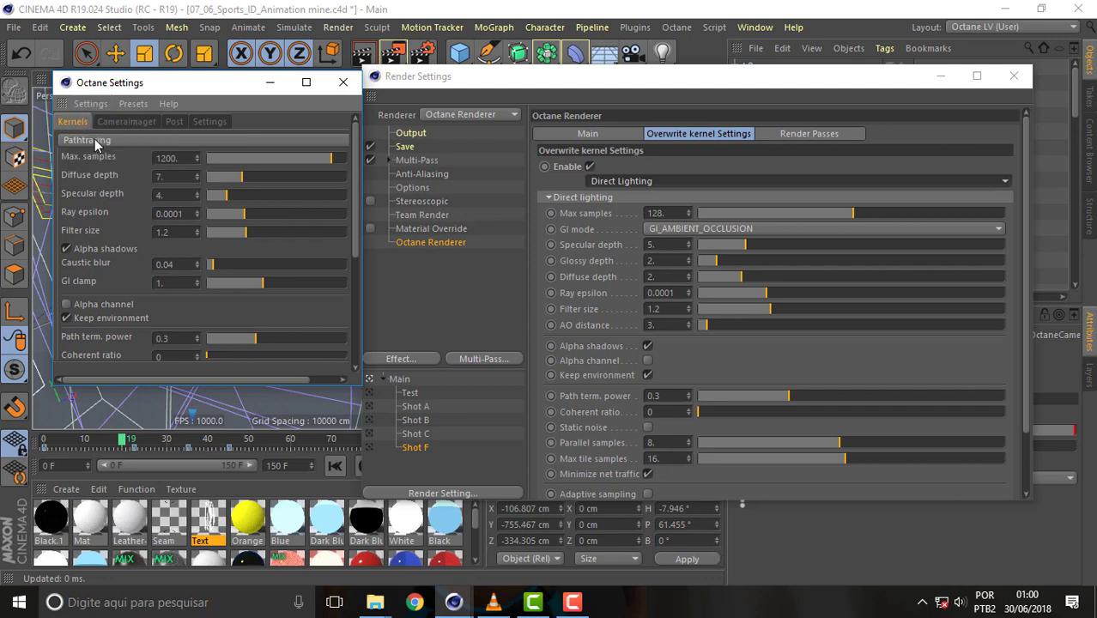
click(91, 104)
click(114, 170)
- Switch the kernel override to Path Tracing, leaving Enable checked after toggling it
click(987, 181)
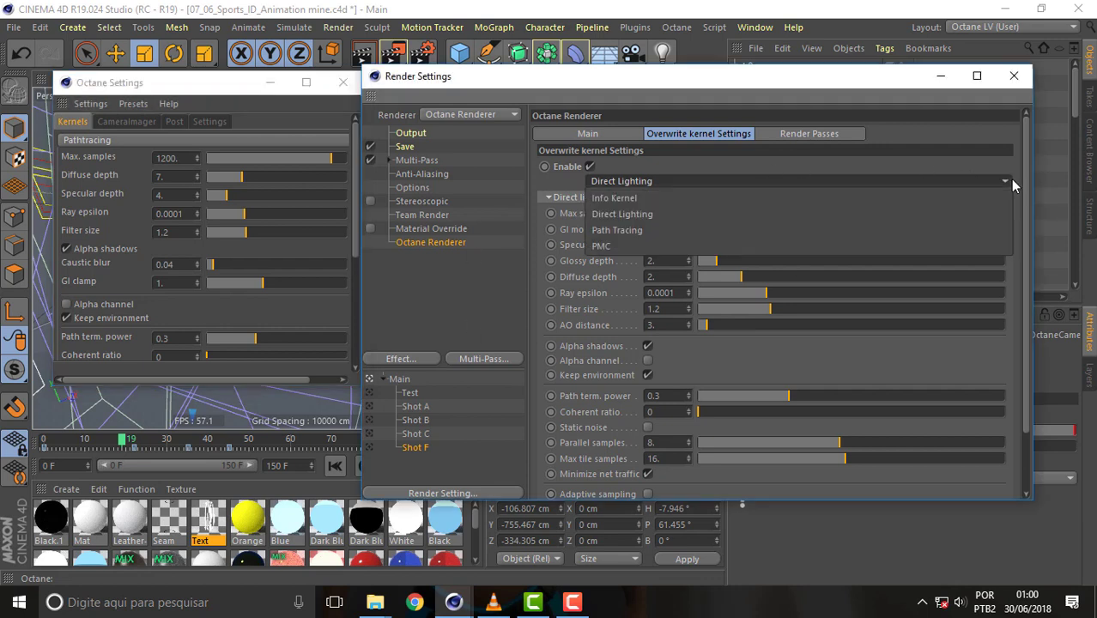
click(809, 223)
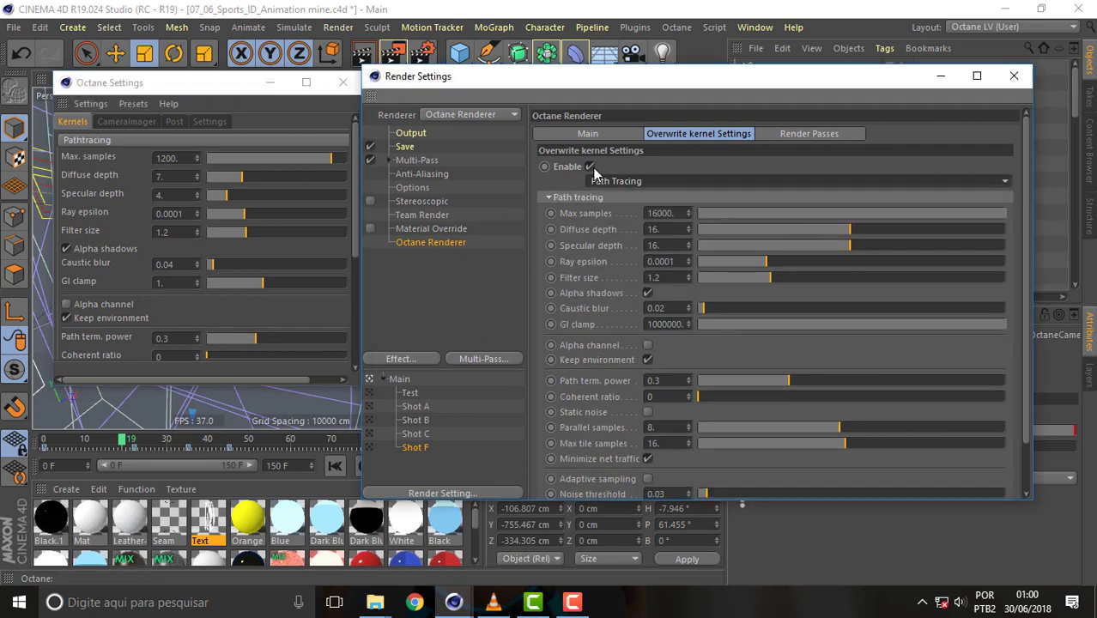
click(589, 167)
click(590, 166)
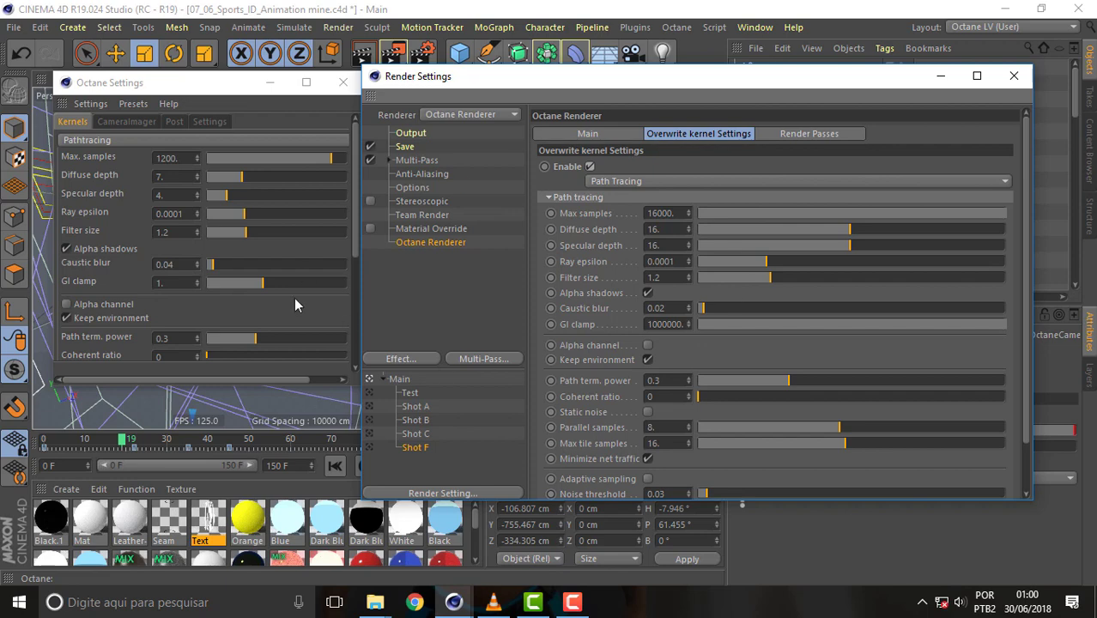
drag(523, 79, 533, 87)
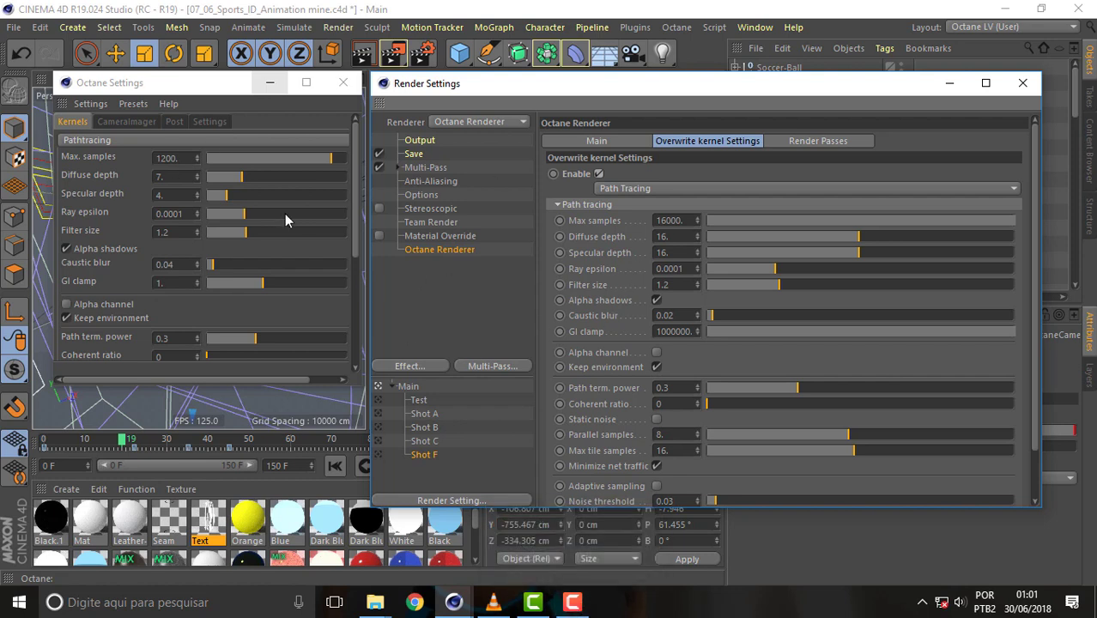
- Close Render Settings and Octane Settings, then reopen Octane Settings to check and close it
click(1022, 83)
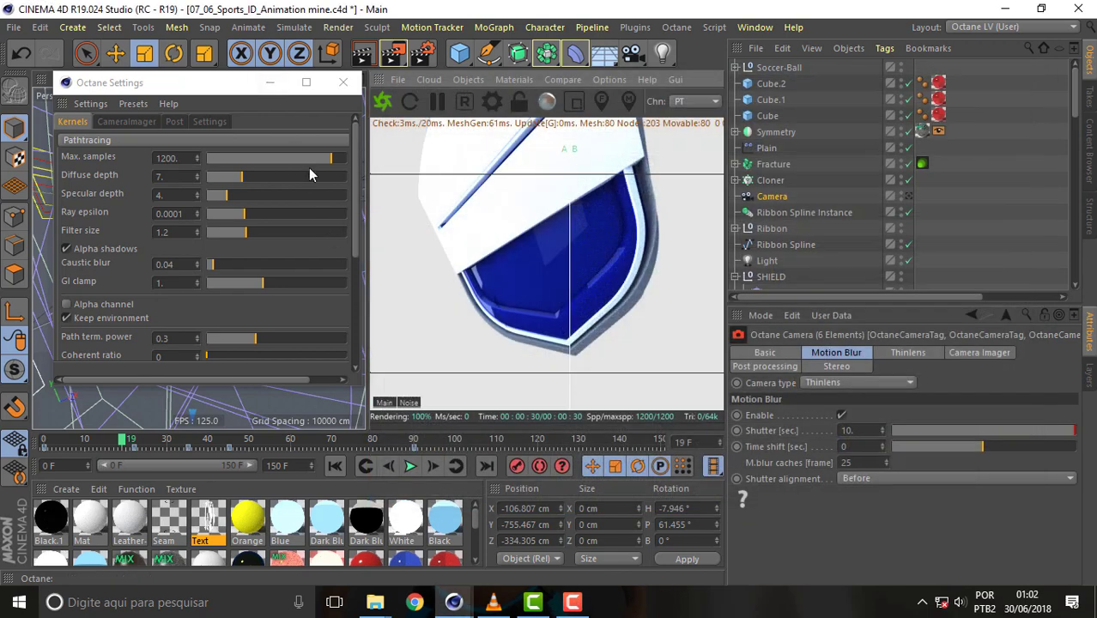
click(344, 82)
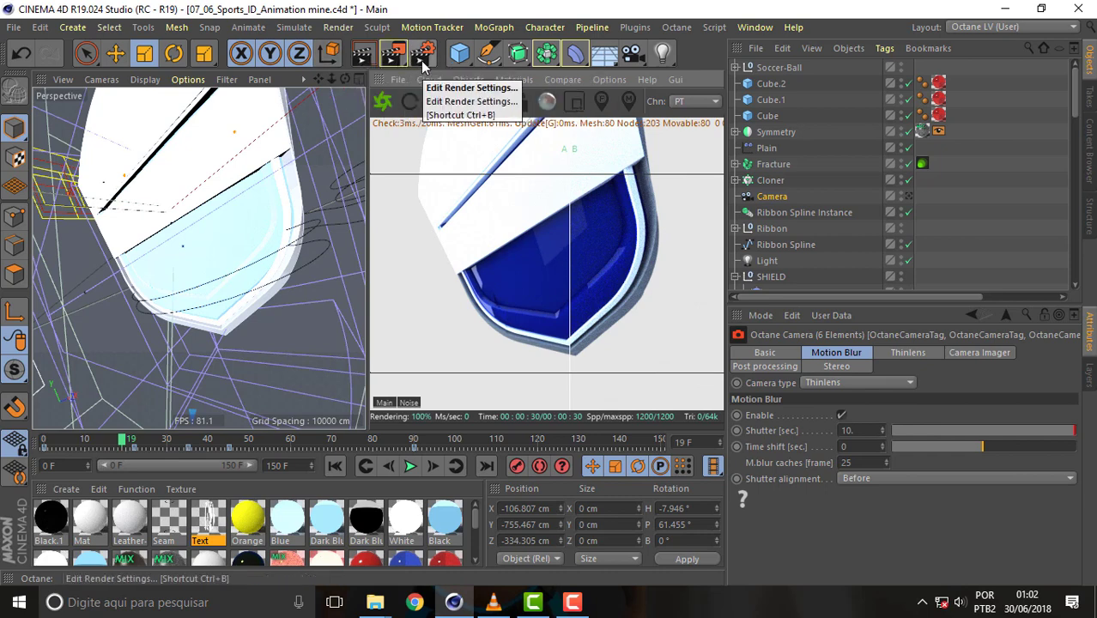
click(677, 29)
click(712, 83)
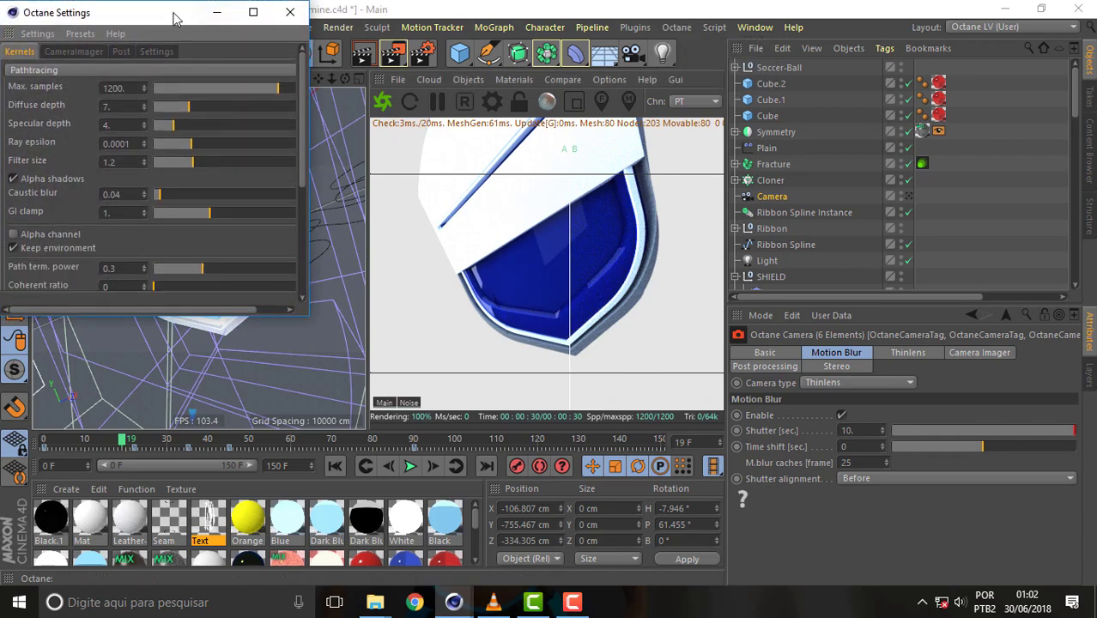
drag(177, 13, 248, 38)
click(365, 41)
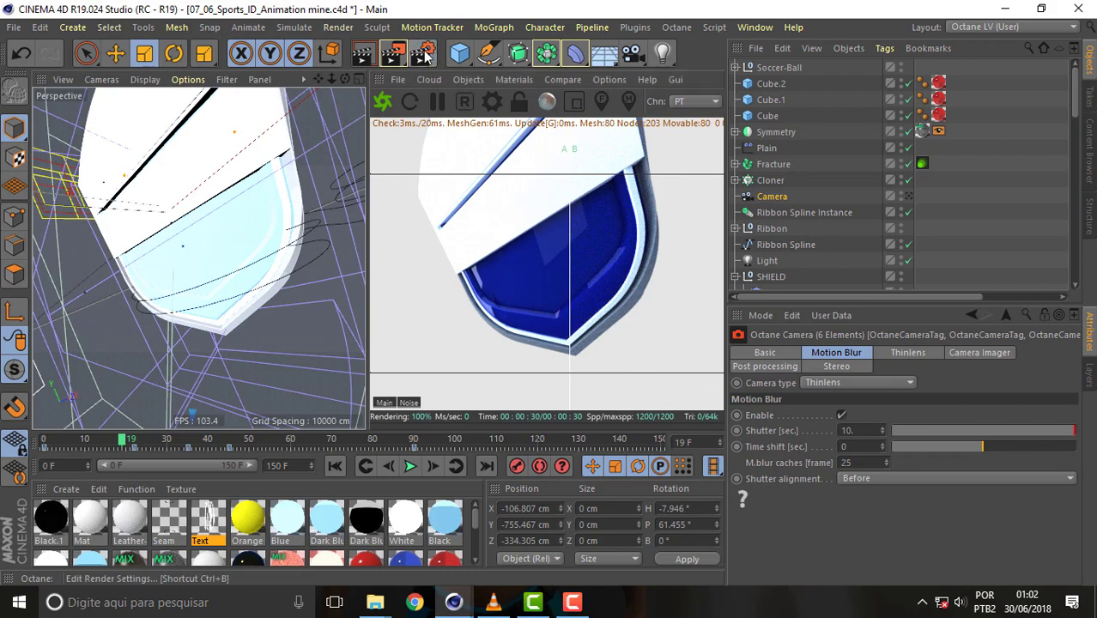
- Reopen Render Settings to check the override, then close it again
click(422, 53)
drag(564, 84, 225, 48)
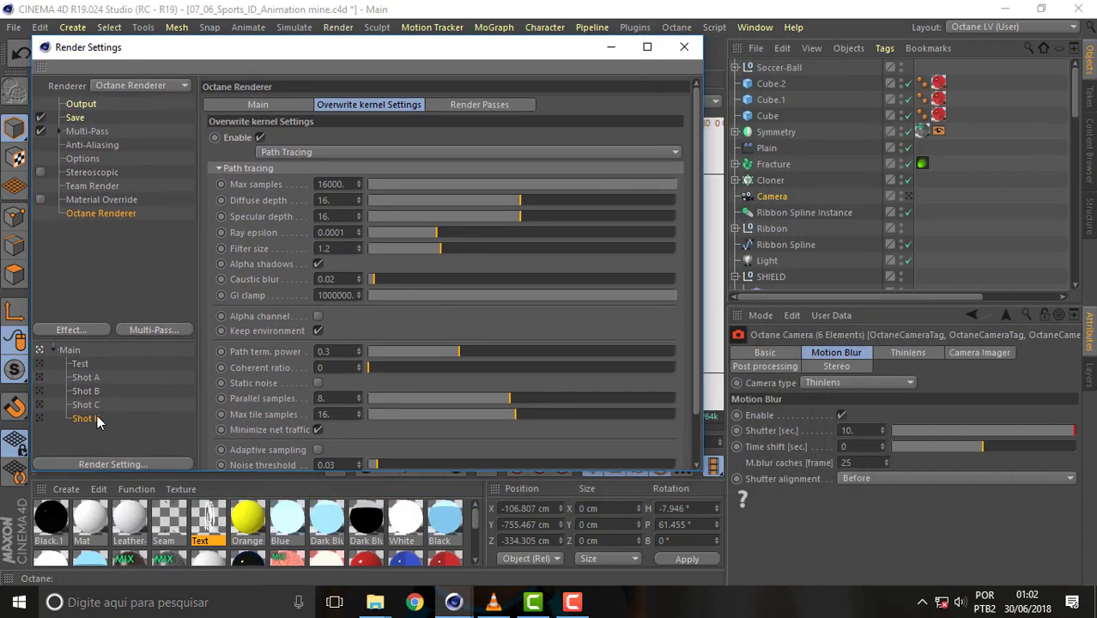
click(685, 46)
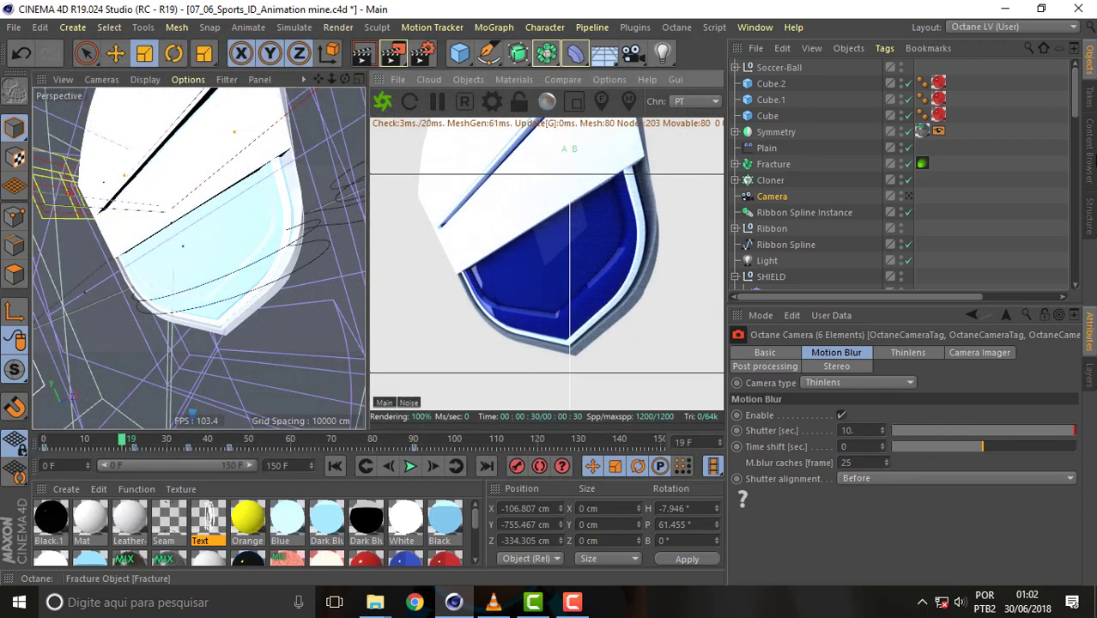
- Show the takes list, widen it, check Shot A's camera, then activate Shot D and Shot F
click(1089, 99)
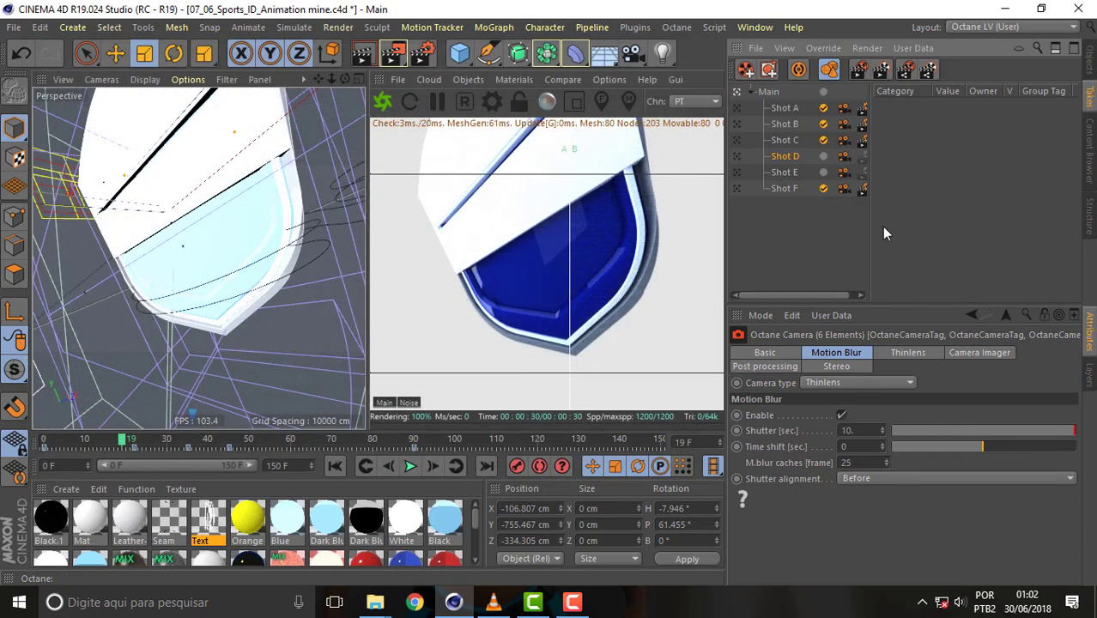
drag(870, 232, 912, 233)
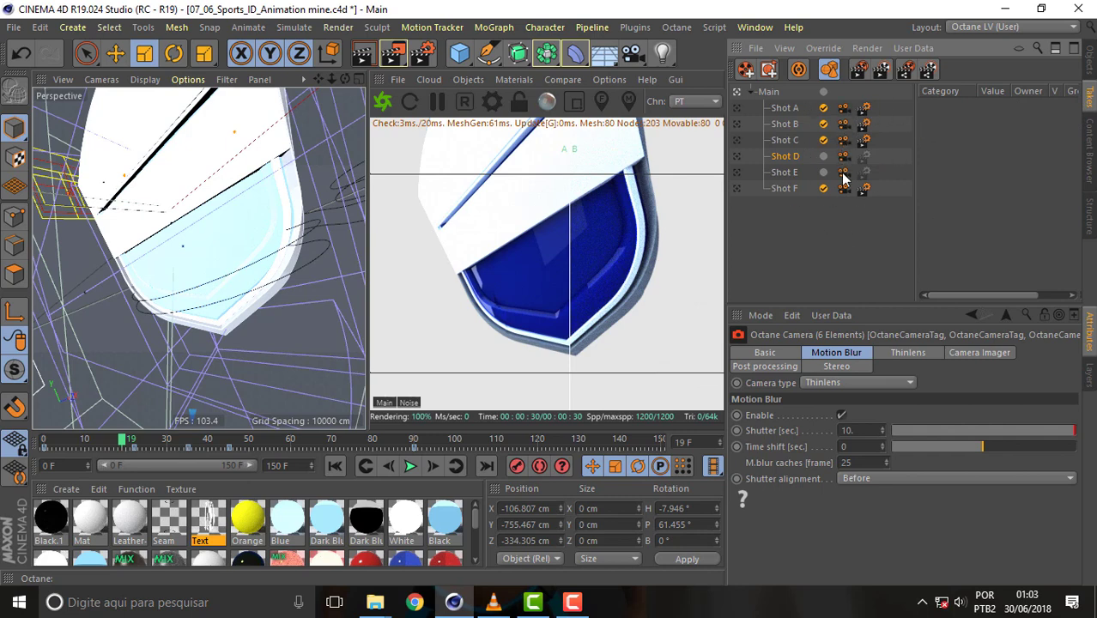
click(845, 111)
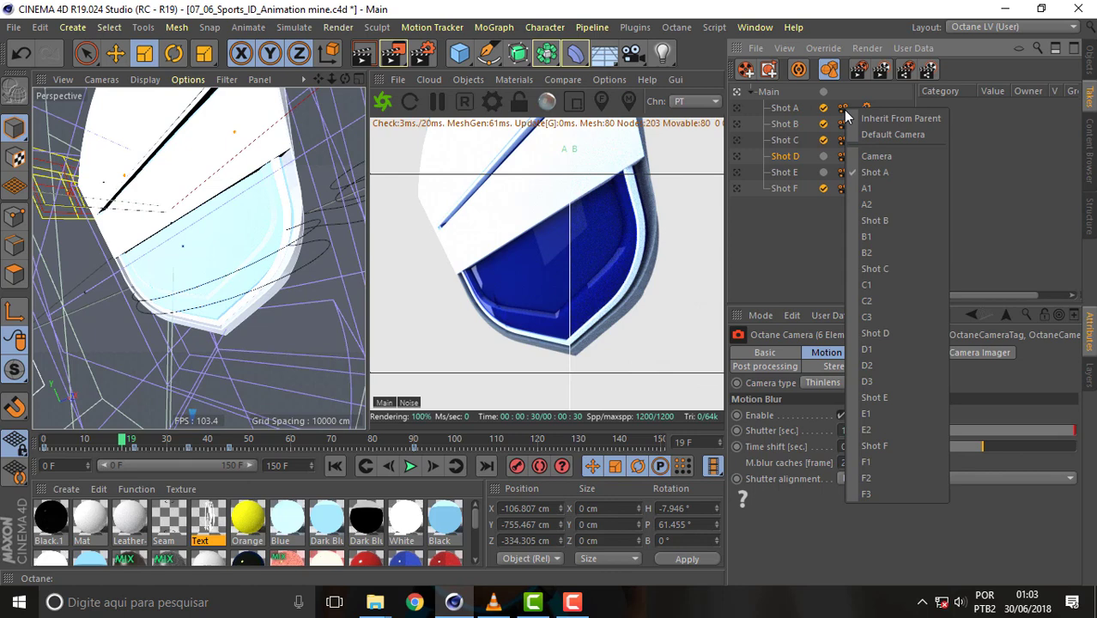
click(787, 108)
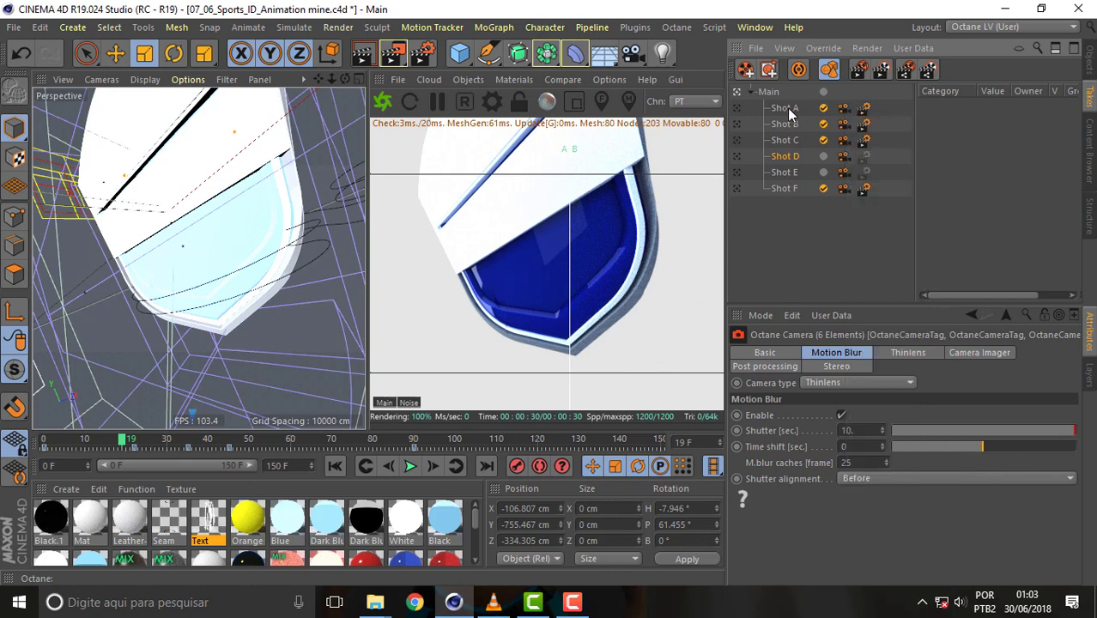
click(785, 155)
click(787, 189)
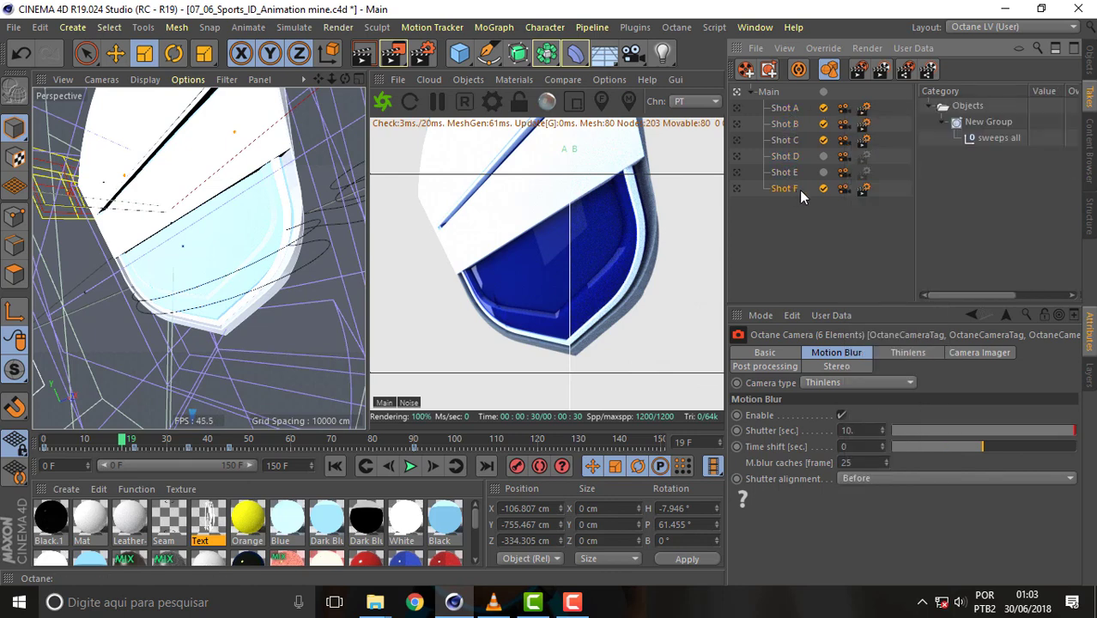
- Activate Shot A, then Shot B, in the takes list
click(783, 108)
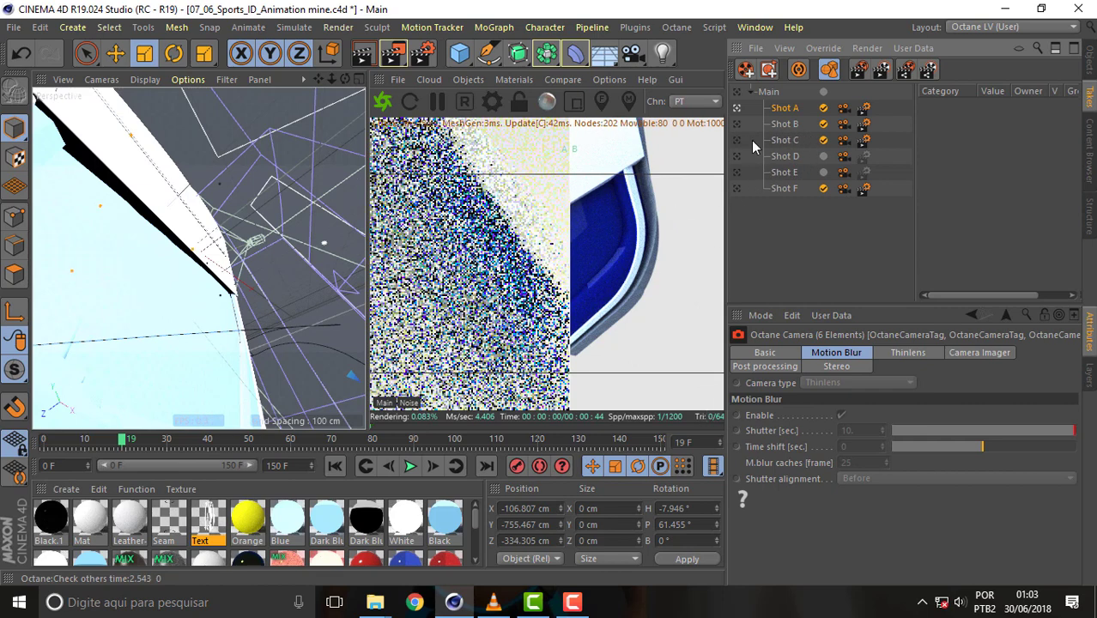
click(737, 123)
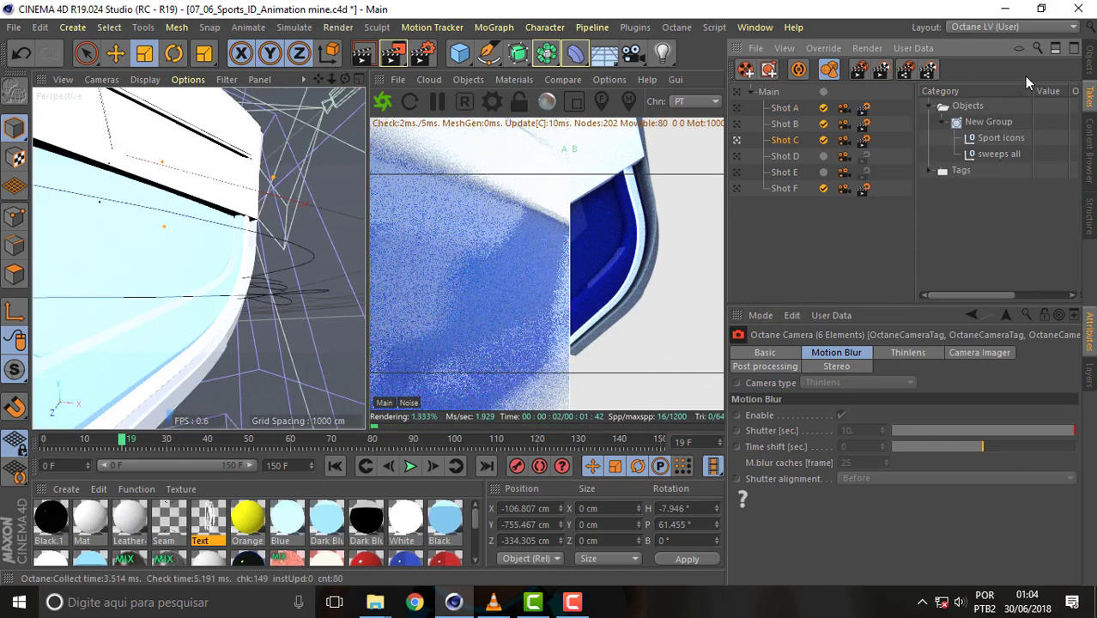
- Enable the Object Manager's tag filter and select Shot A's Octane camera tag
click(1087, 67)
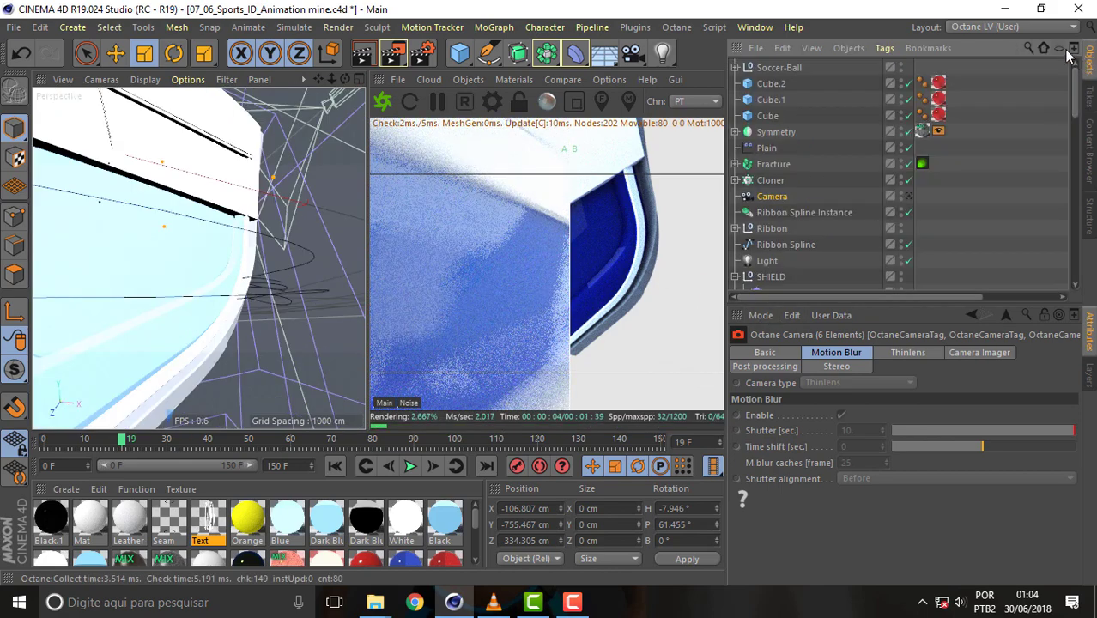
click(1063, 49)
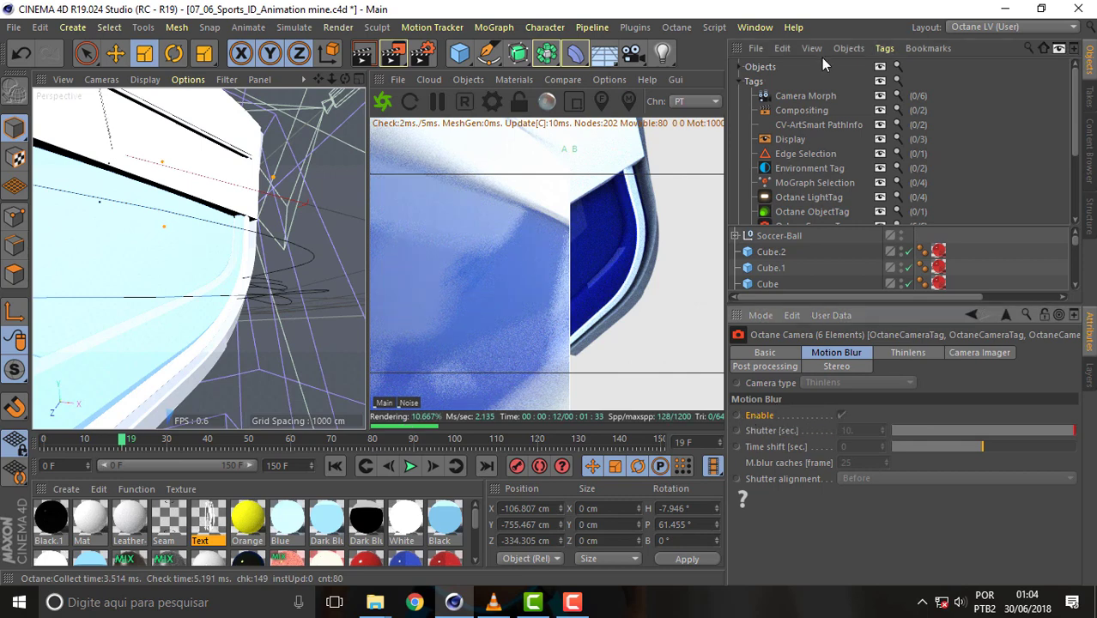
drag(1078, 246, 1075, 256)
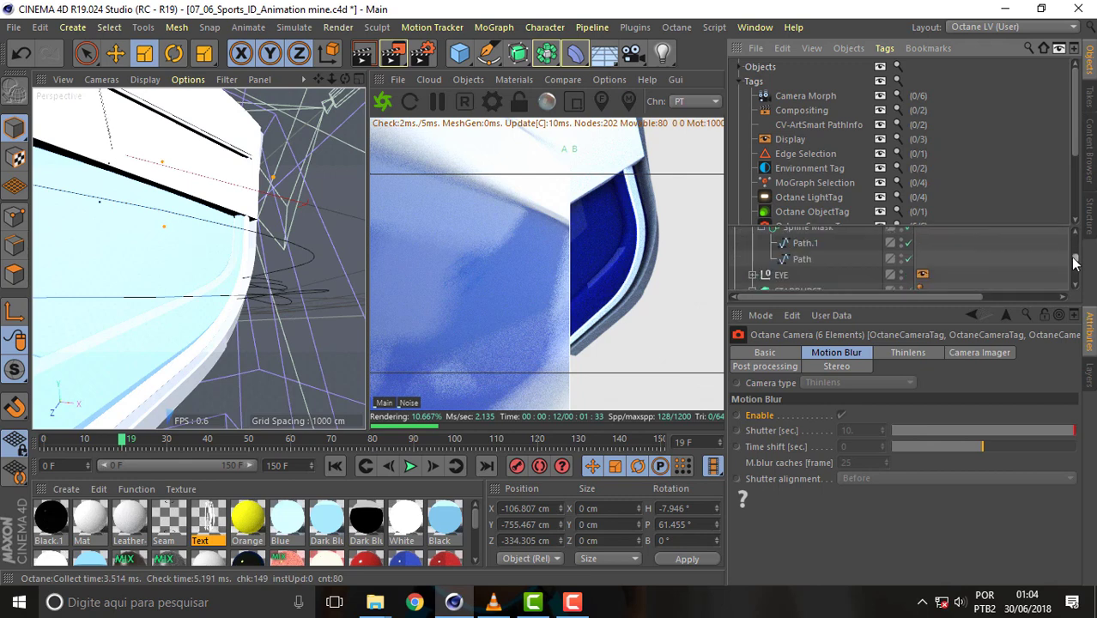
scroll(952, 269, down, 5)
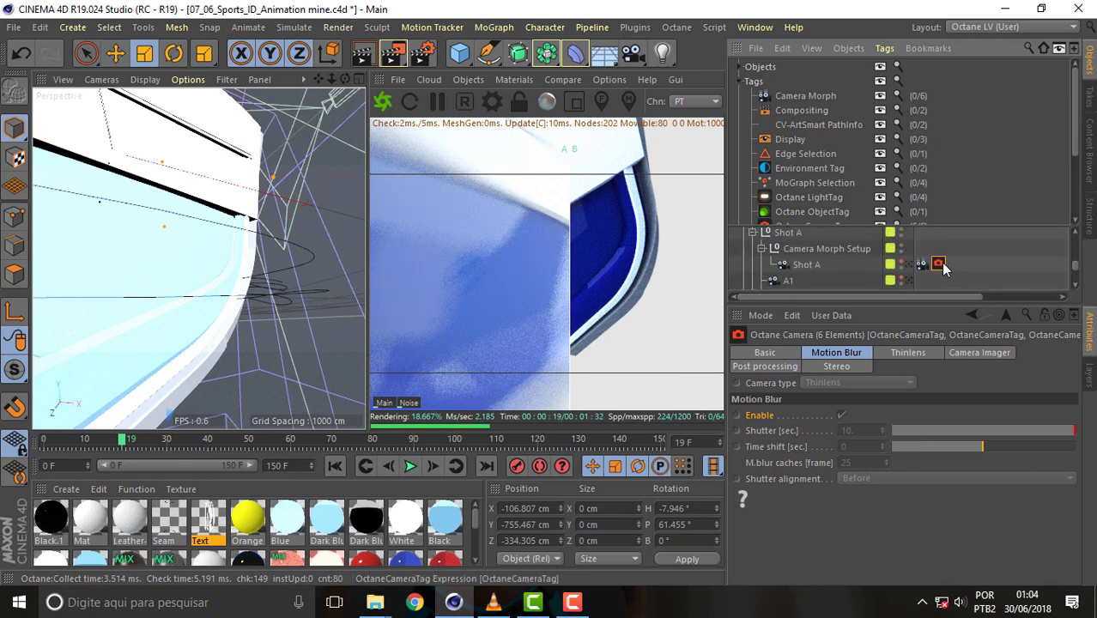
click(939, 265)
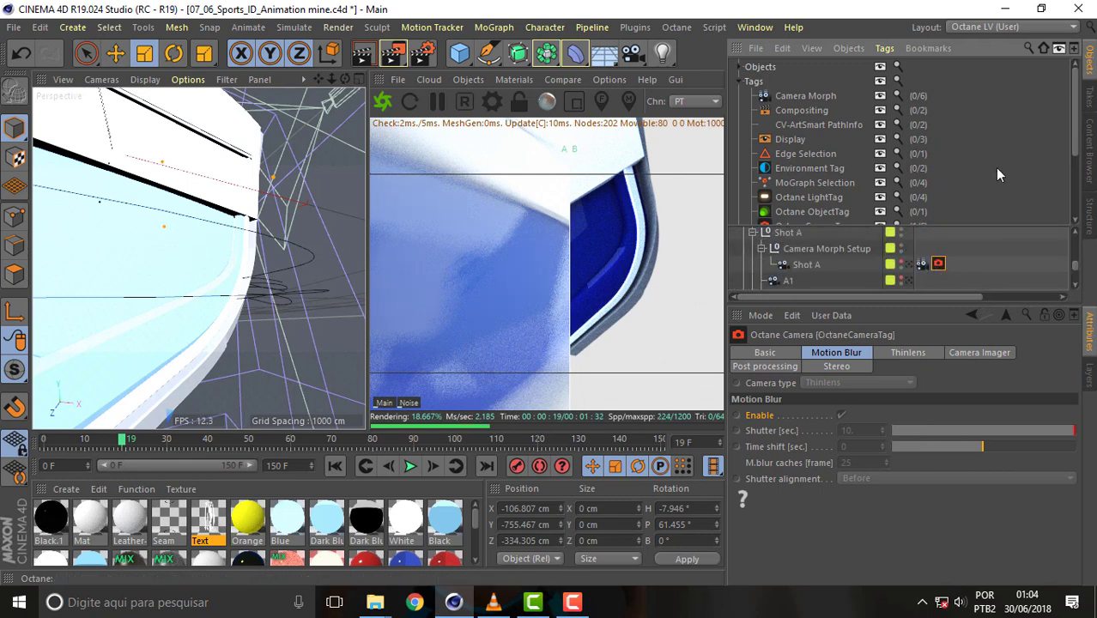
click(1059, 49)
click(1060, 50)
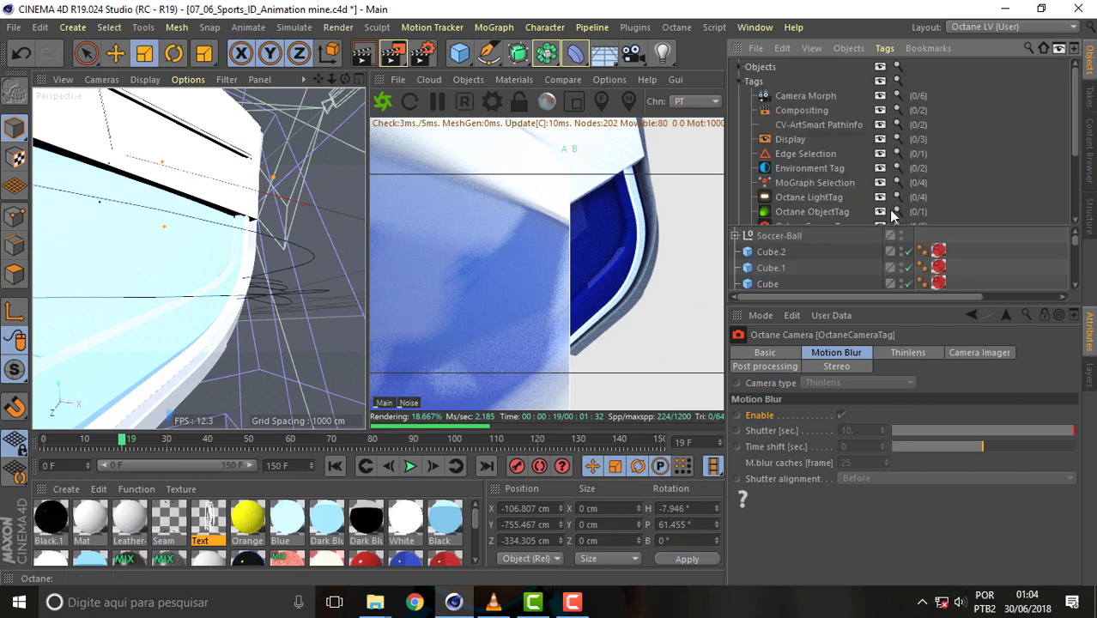
- Select all six OctaneCameraTags, review Motion Blur, Imager and Thinlens settings, then return to Takes
scroll(1069, 155, down, 2)
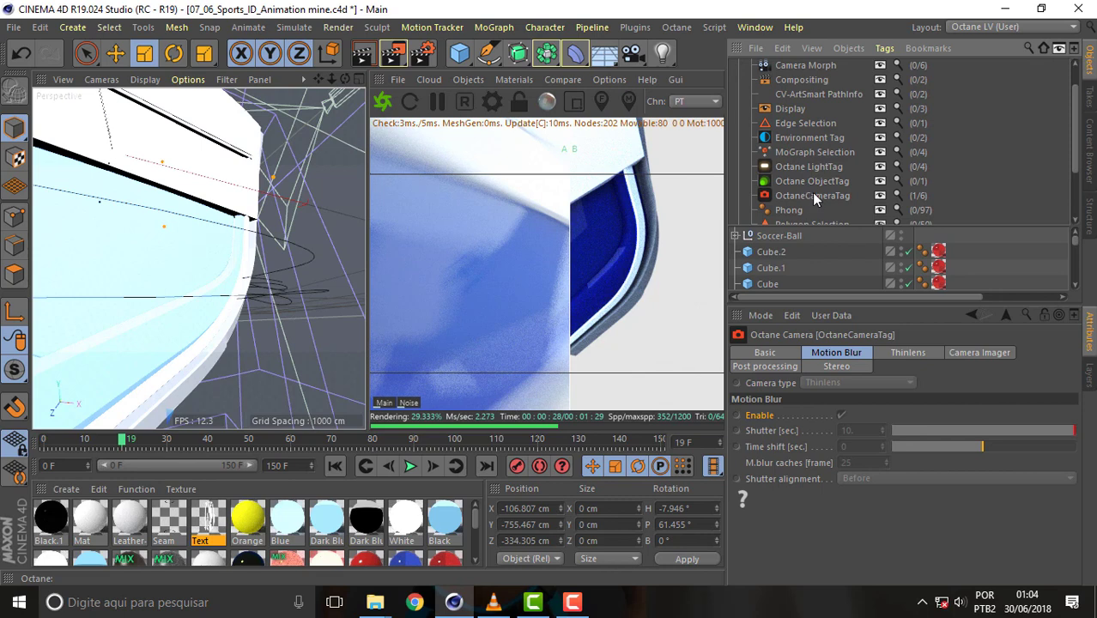
click(814, 196)
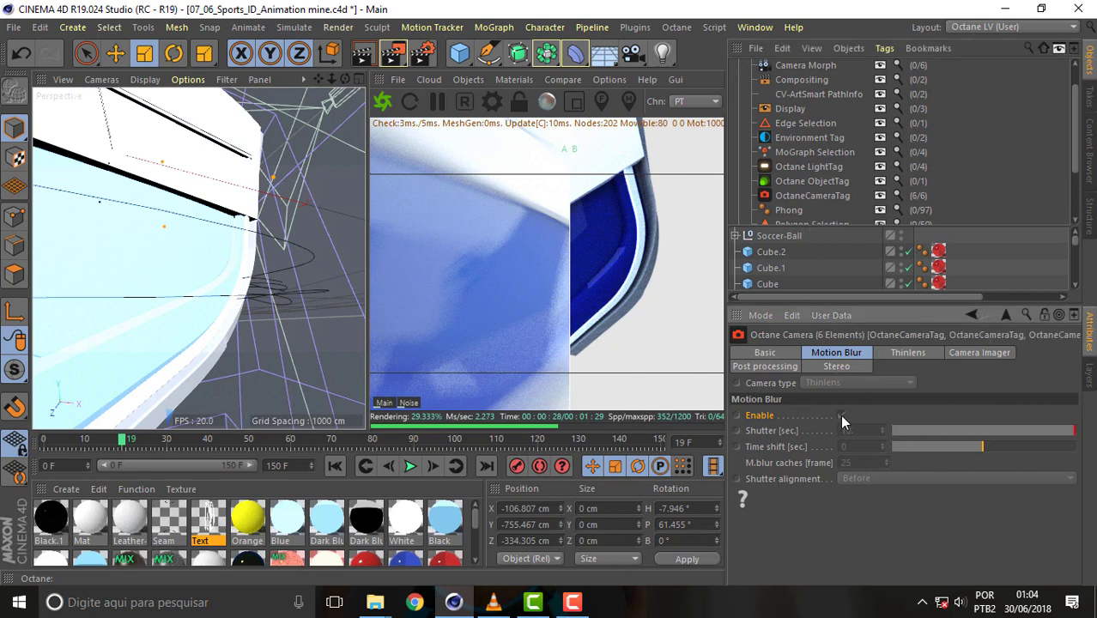
click(983, 353)
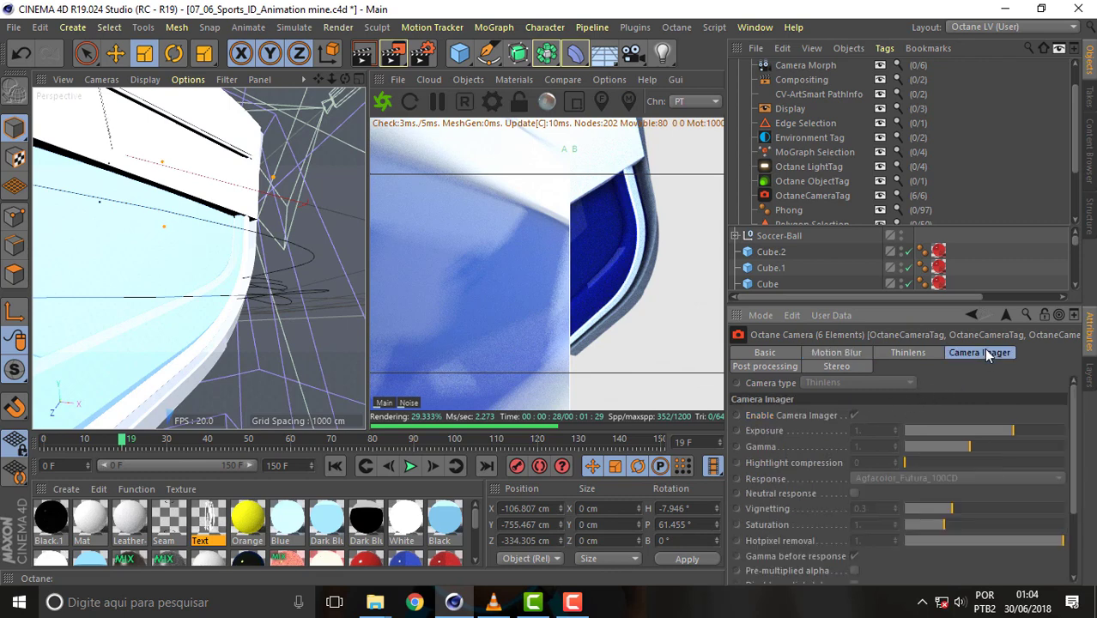
click(905, 353)
click(848, 356)
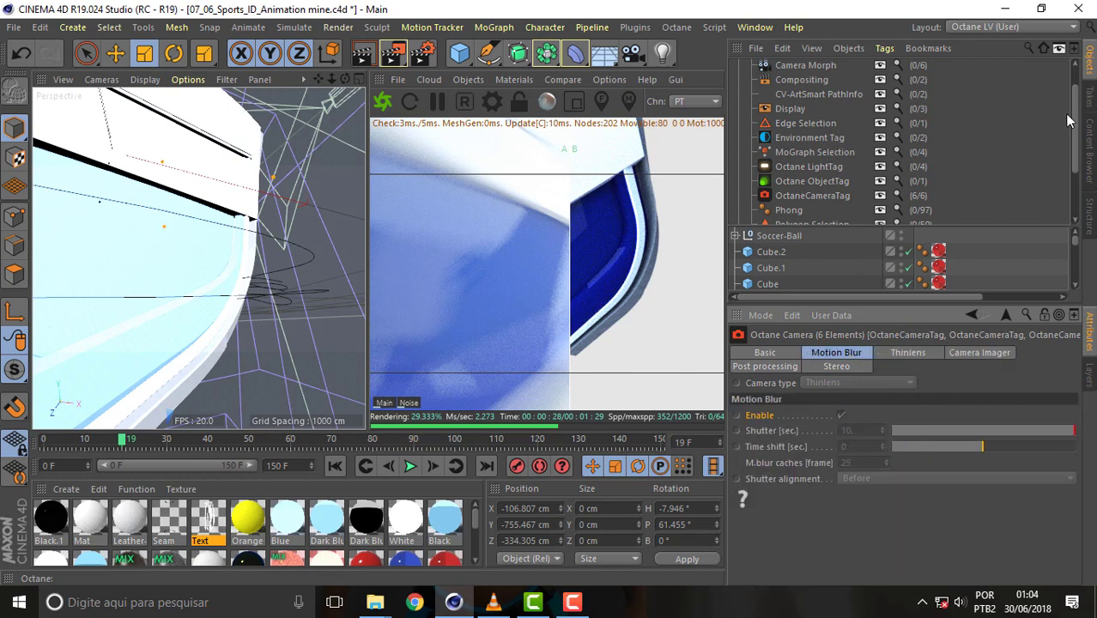
click(1087, 101)
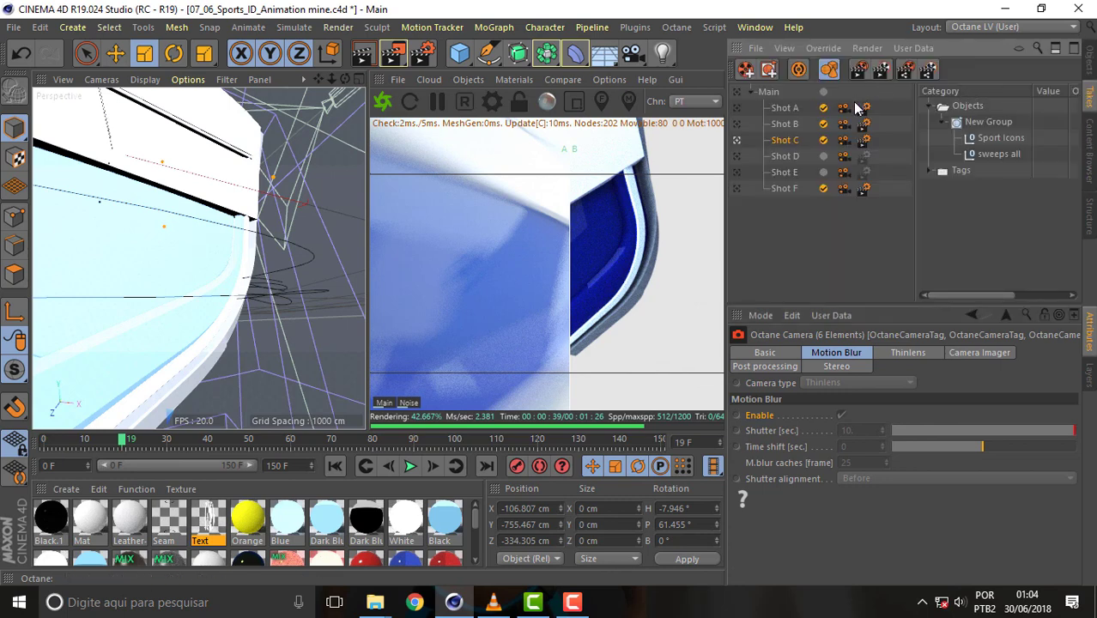
- In the Main take, disable camera motion blur and set shutter to 0.01, then activate Shot A
click(768, 93)
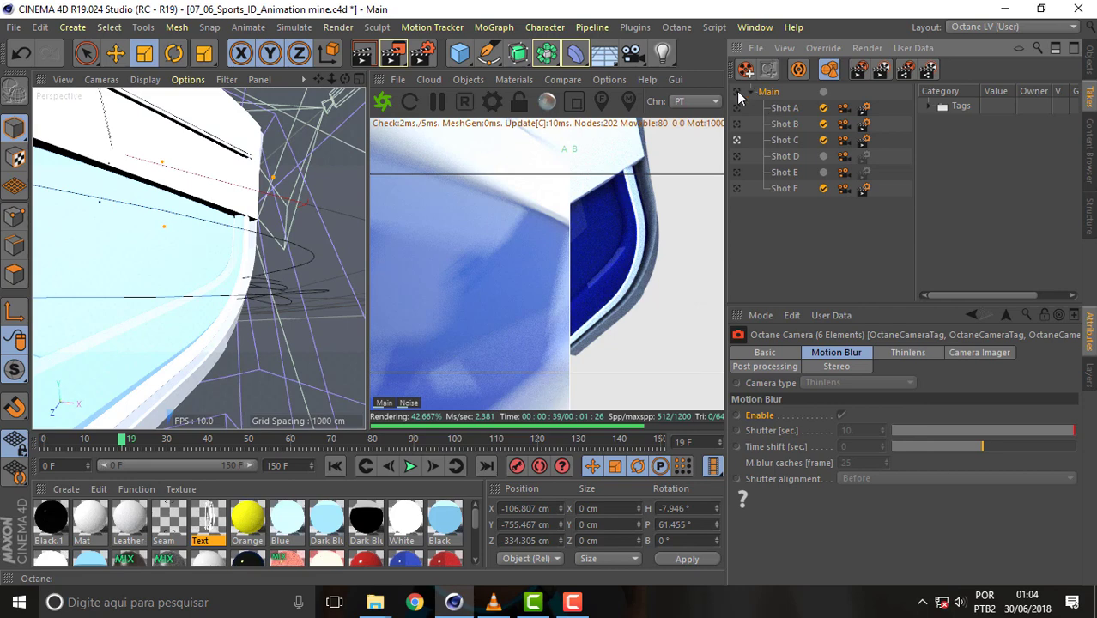
click(737, 92)
click(841, 416)
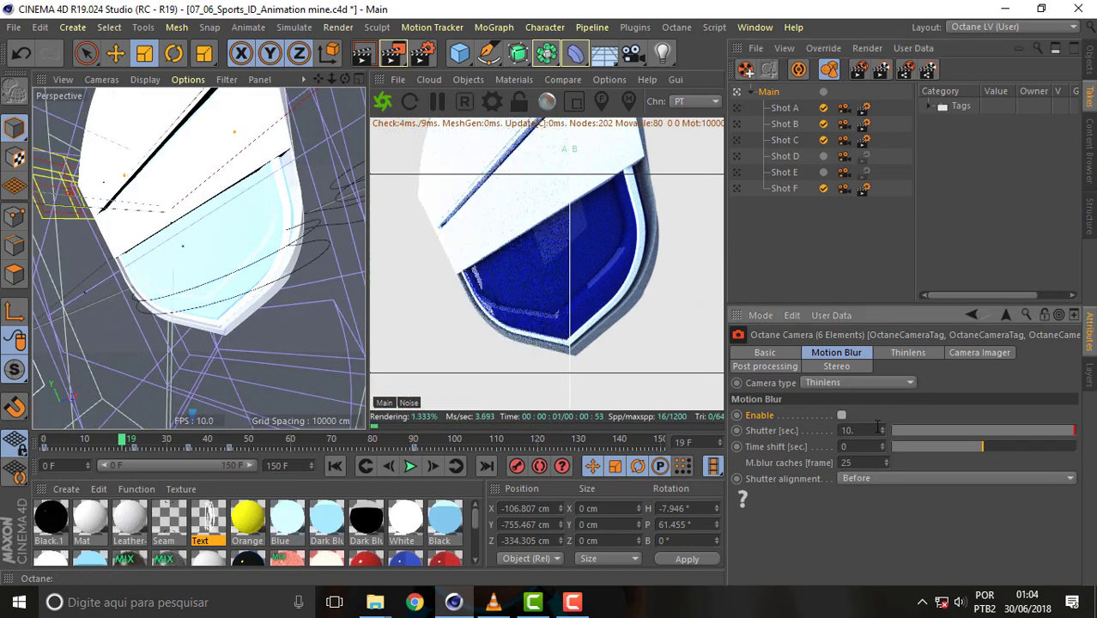
click(863, 432)
text(0)
text(,0)
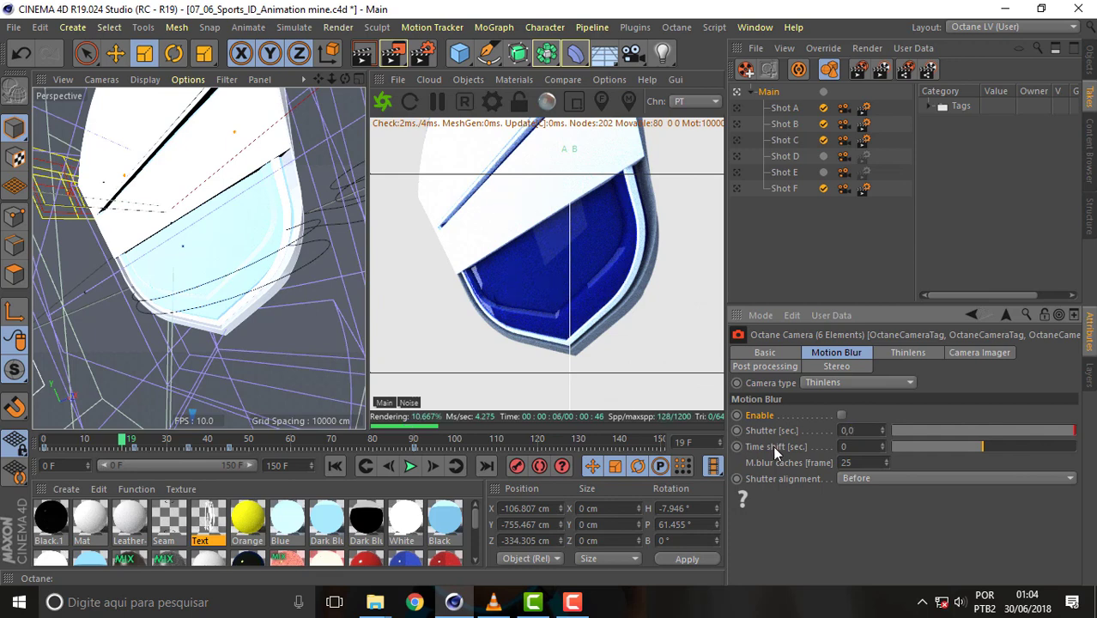
text(1)
key(Return)
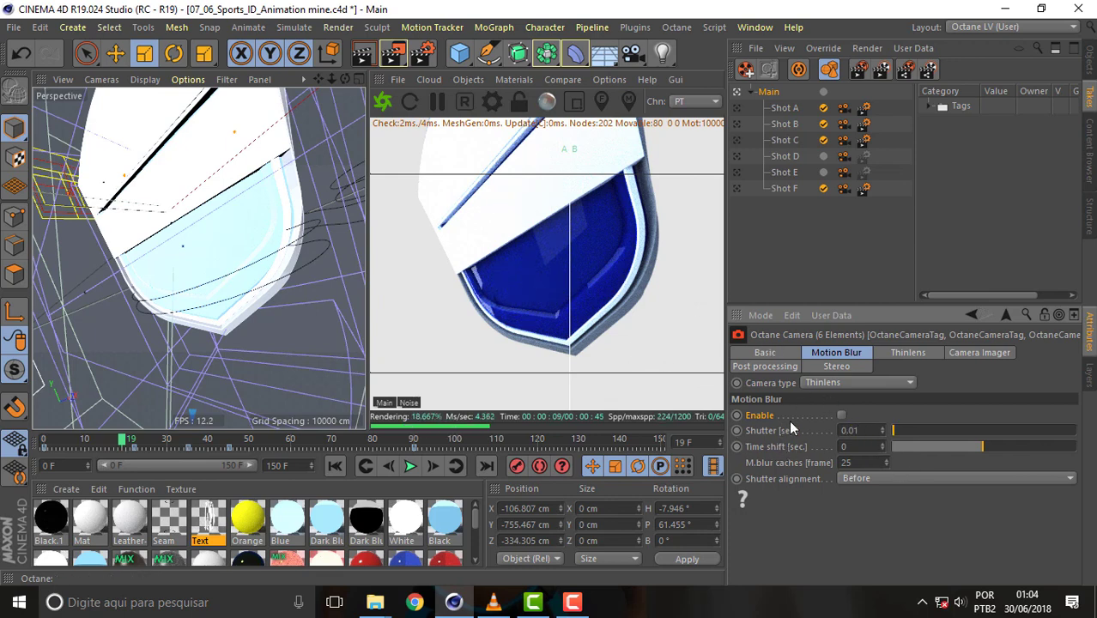
click(738, 107)
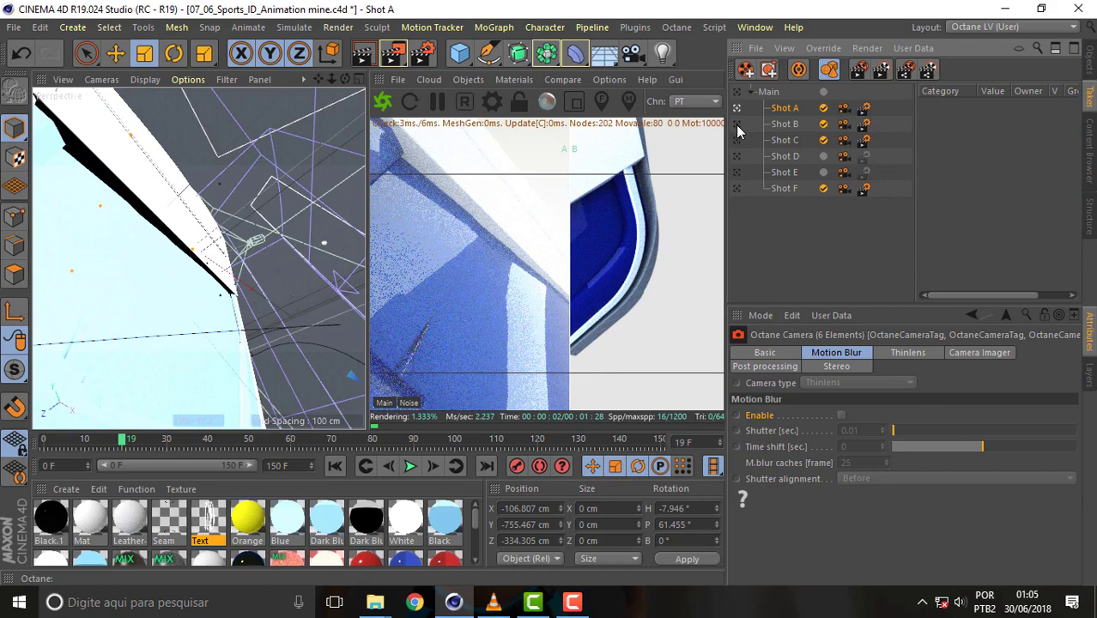
- Activate Shots B, C and F, scrub the timeline forward, and reach the Take Manager's Render menu
click(738, 125)
click(739, 141)
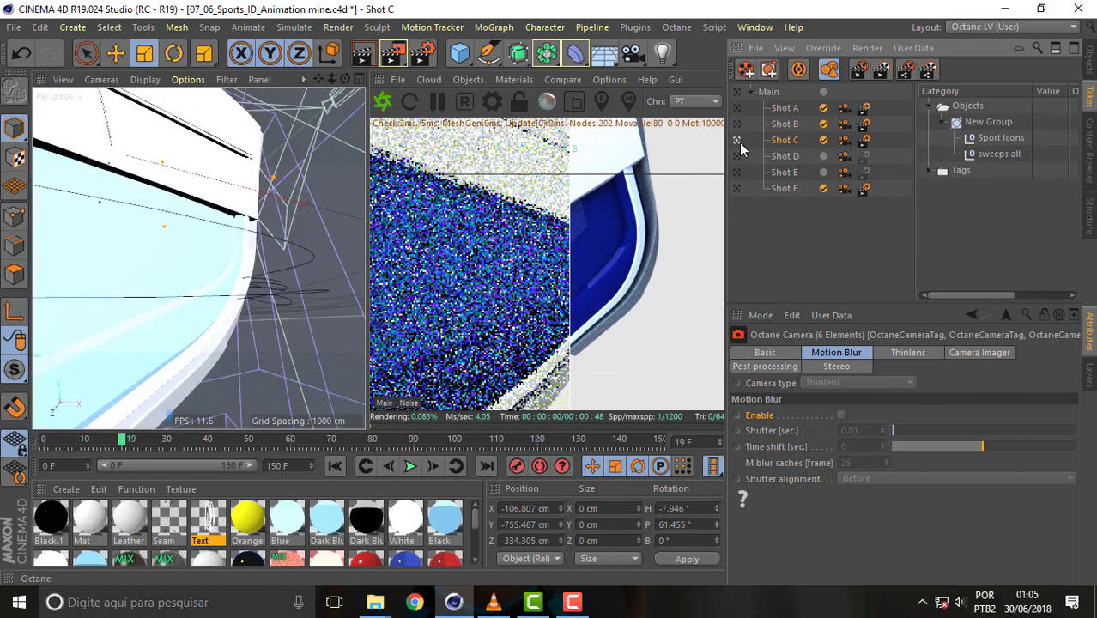
click(738, 188)
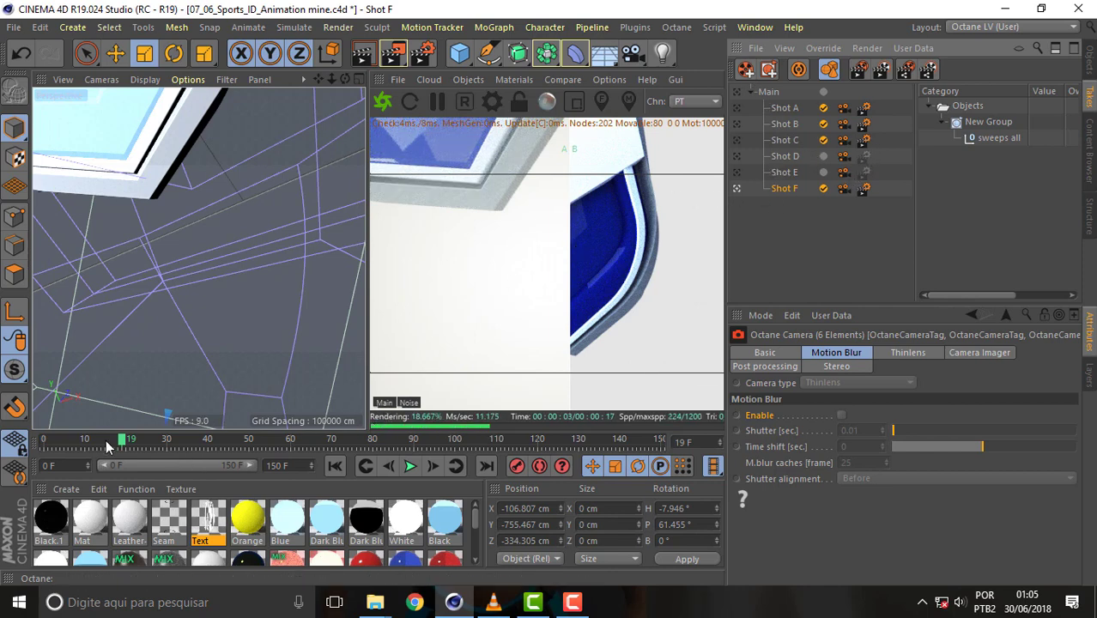
drag(123, 444, 258, 445)
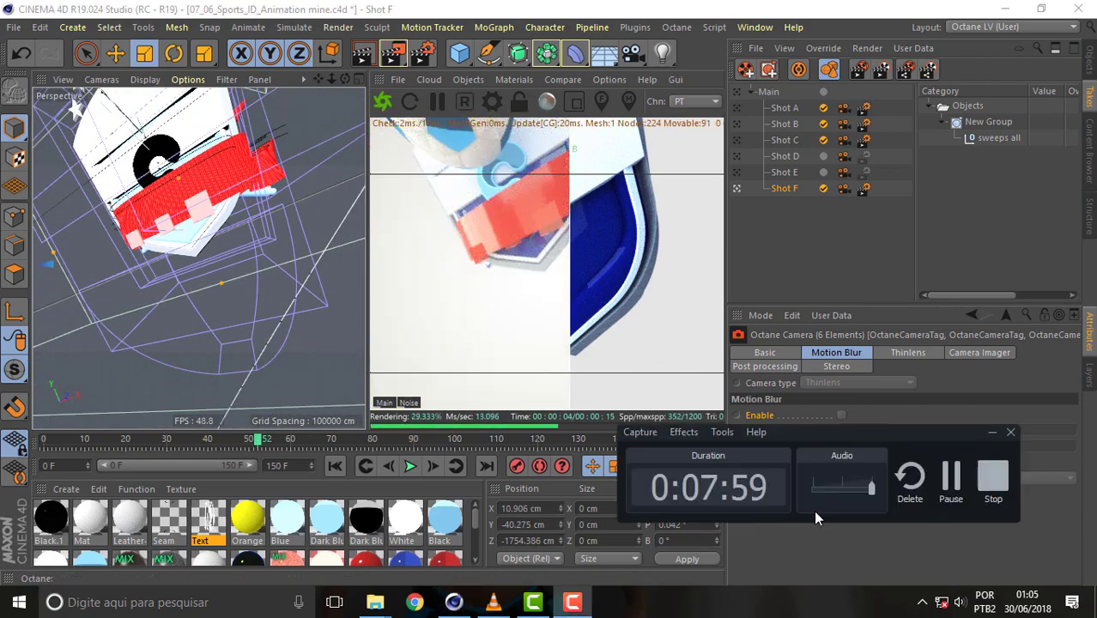
click(952, 487)
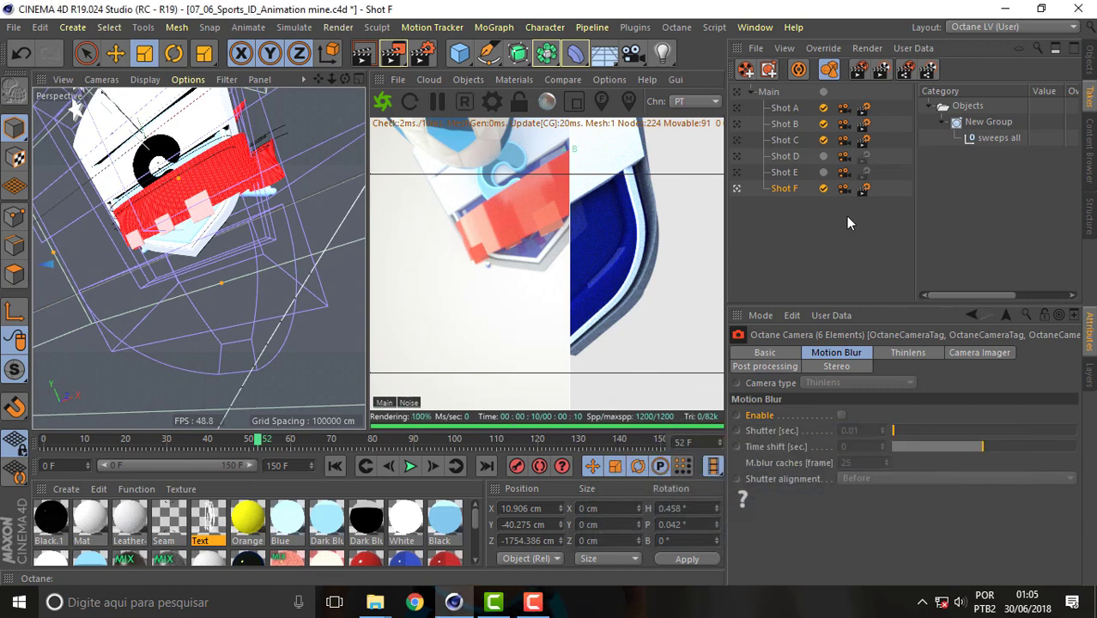
click(867, 48)
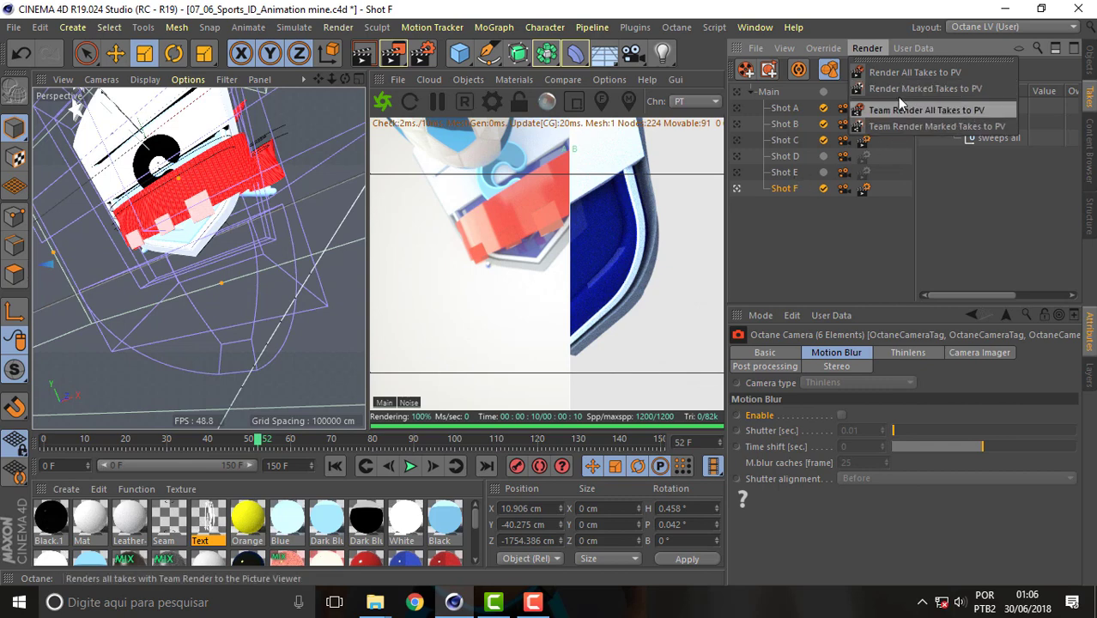
- Close the take rendering options and step through Shots A and B, ending on Shot C
click(774, 232)
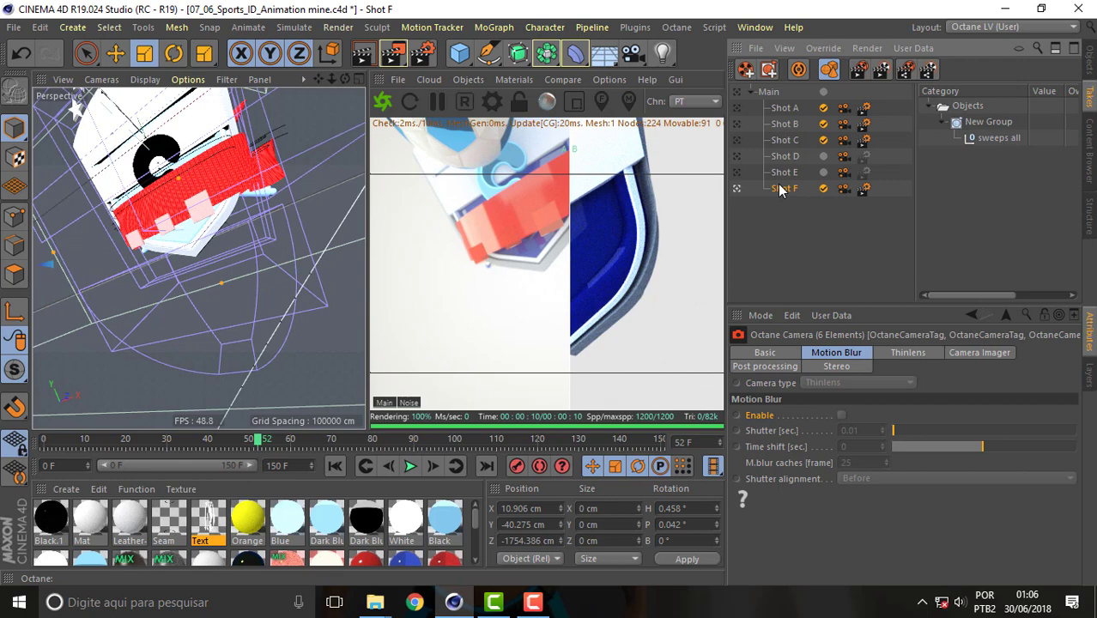
click(737, 188)
click(736, 108)
click(739, 124)
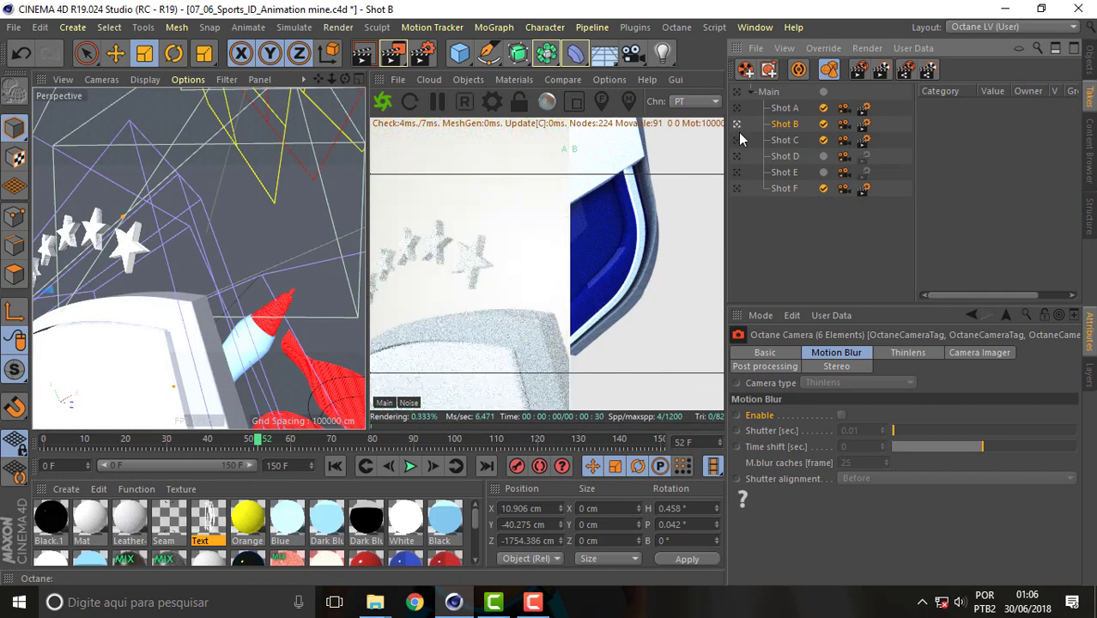
click(739, 140)
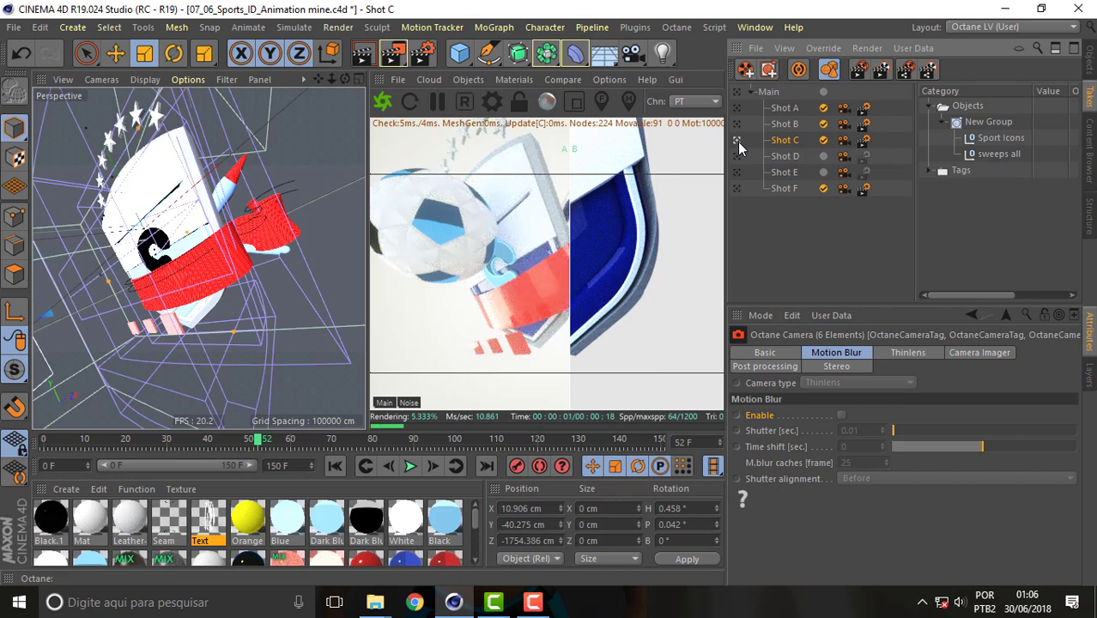
- Store Shot C's render in the compare buffer, then disable the A/B comparison
click(563, 79)
click(590, 98)
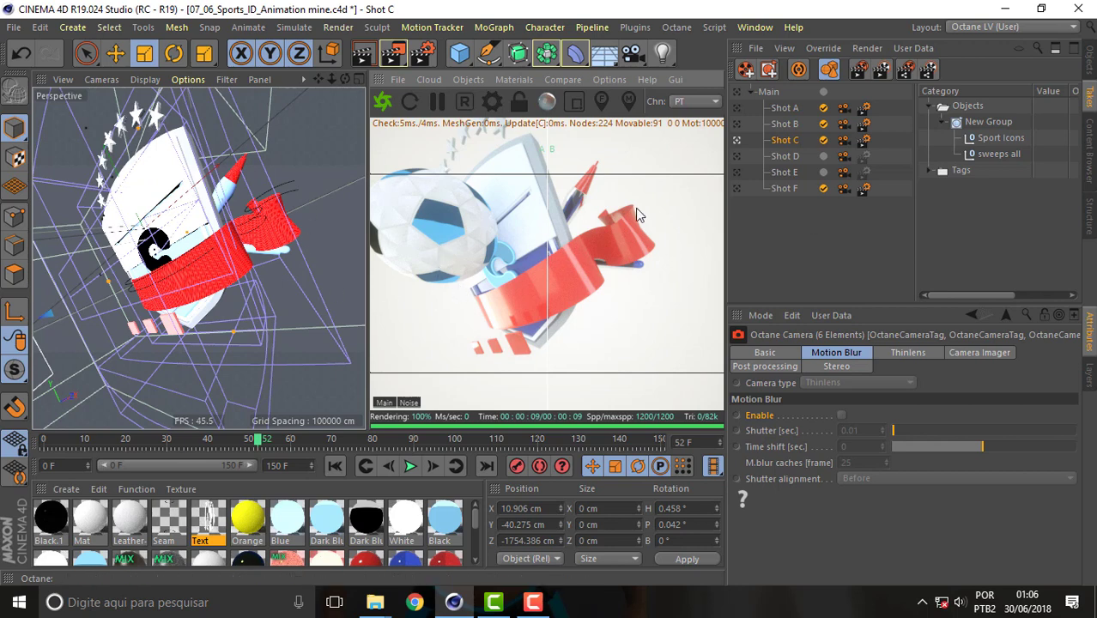
click(566, 81)
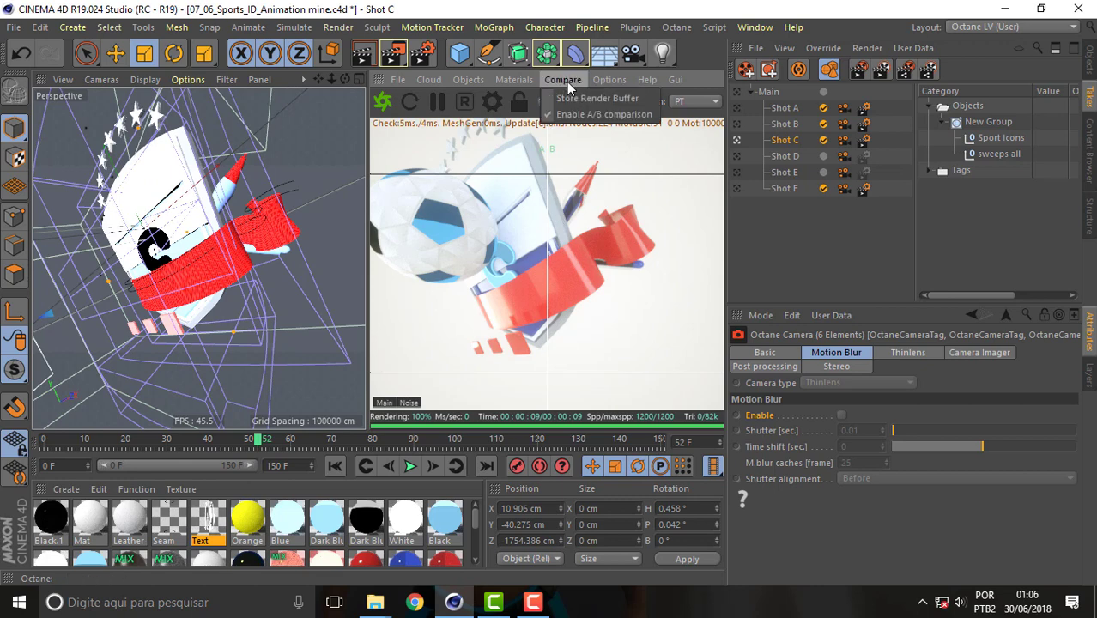
click(551, 120)
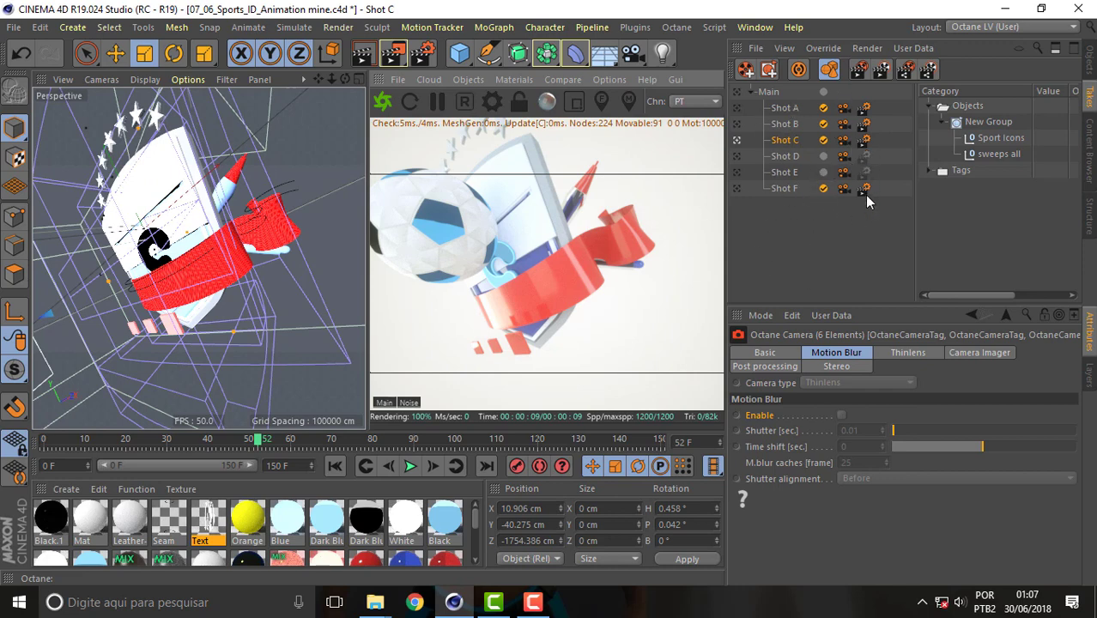
- Show the Object Manager, close the tag filter list, and scrub the timeline back to about frame 27
click(1090, 66)
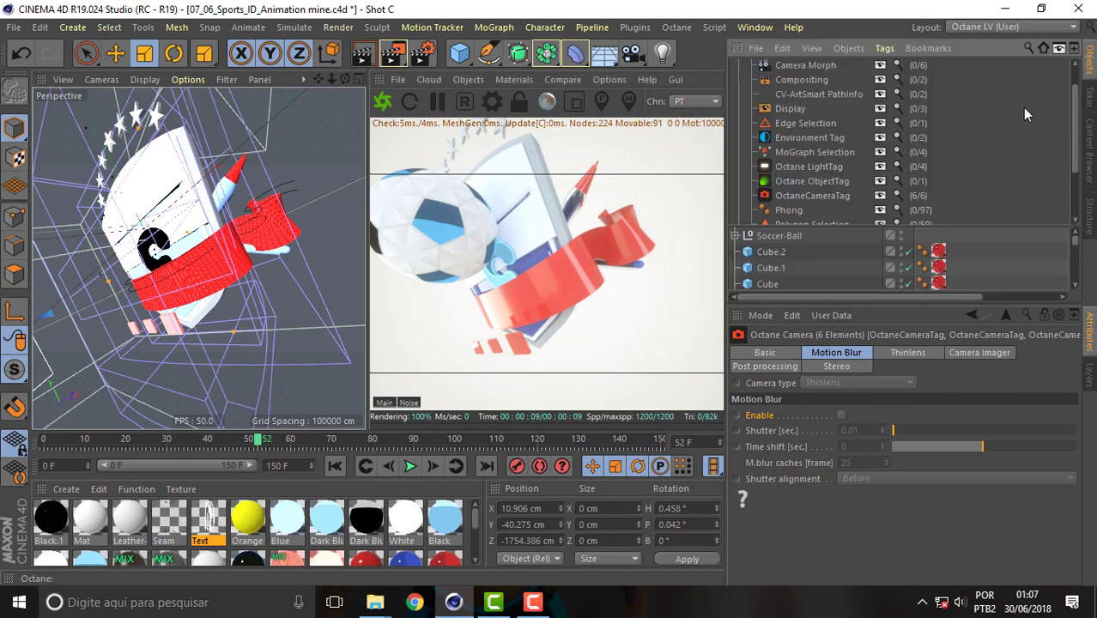
click(1060, 48)
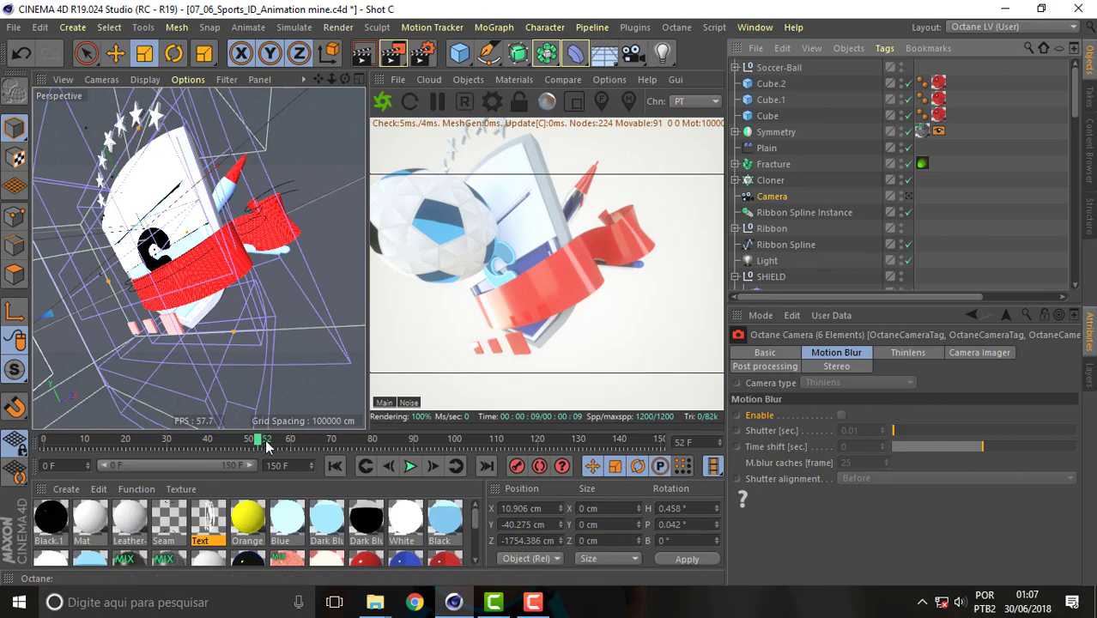
mouse_move(261, 440)
mouse_down()
mouse_move(145, 444)
mouse_move(221, 439)
mouse_up()
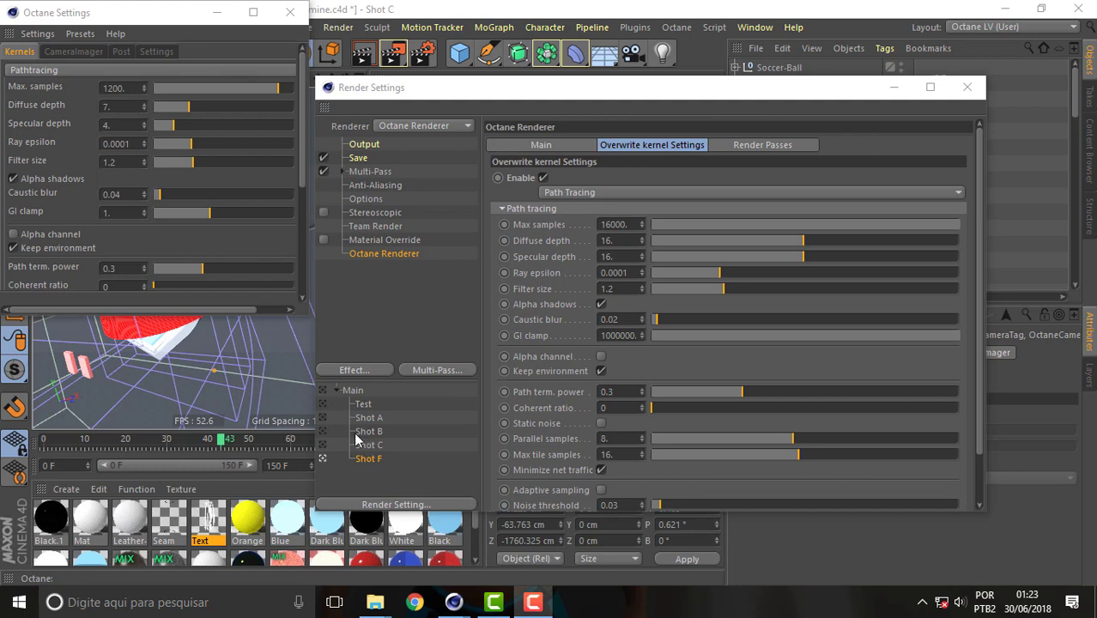
- On the Main take, set the override kernel and copy the Octane settings' kernel values into it
click(324, 391)
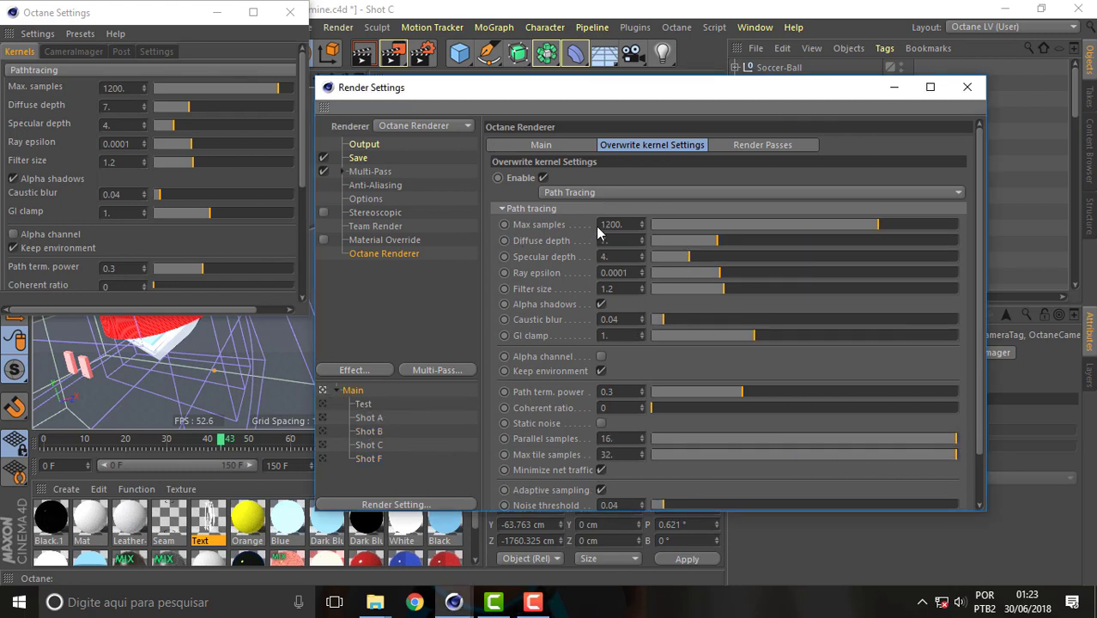
click(644, 191)
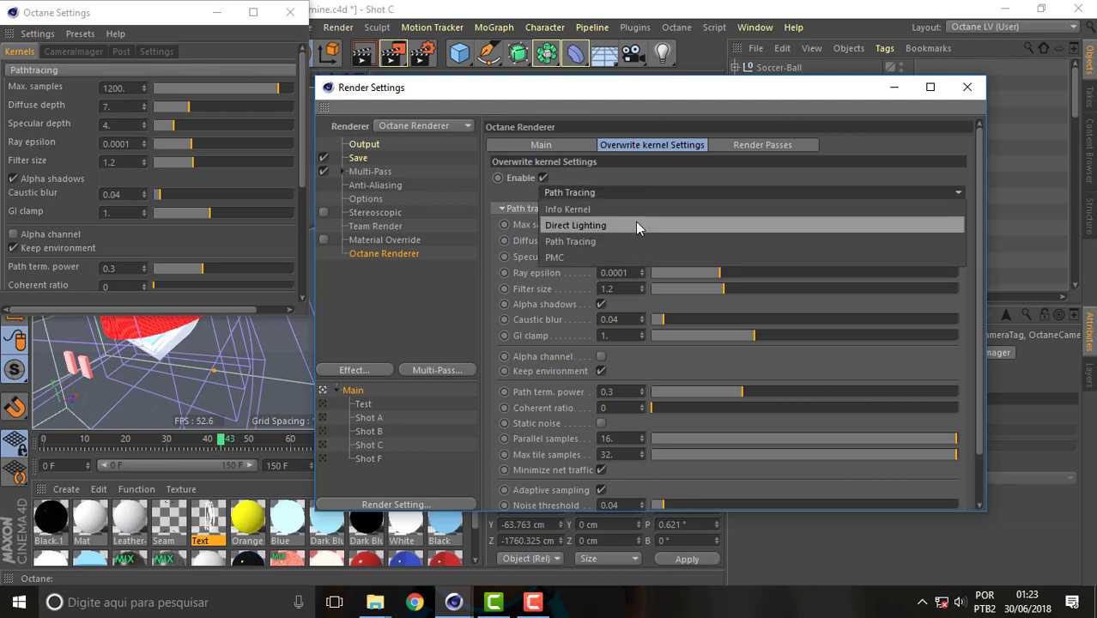
click(635, 222)
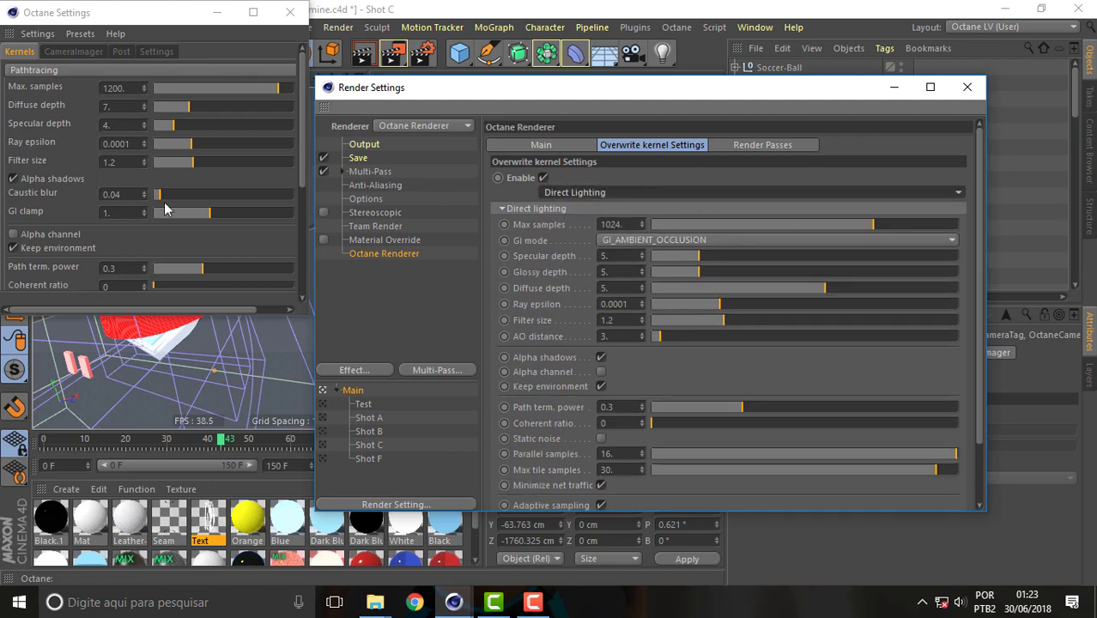
click(34, 33)
click(64, 101)
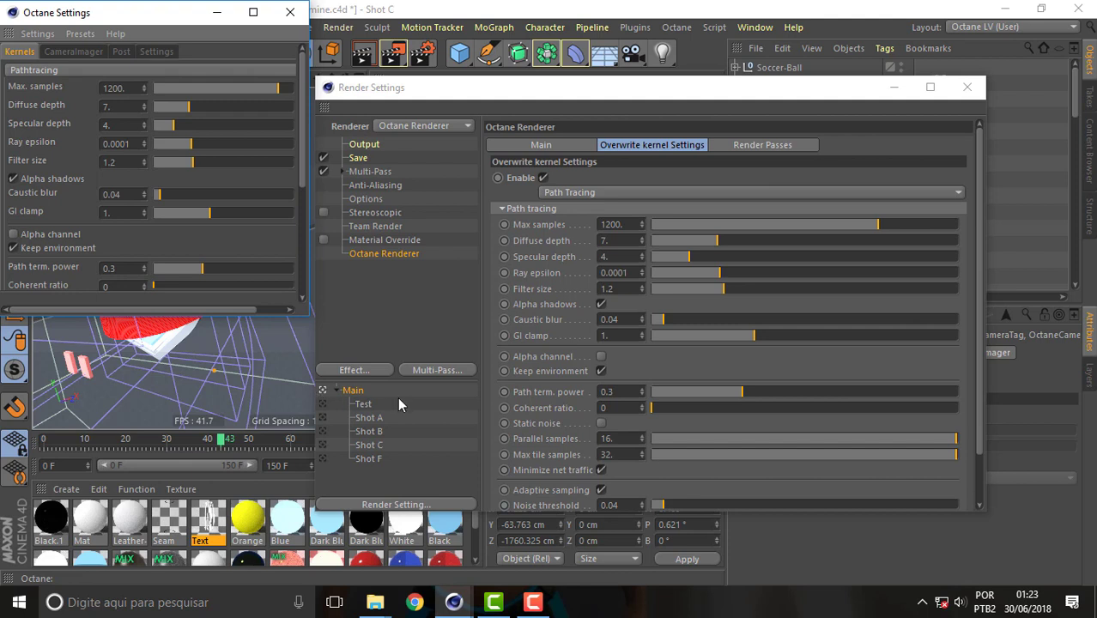
- Check the kernel overrides of the Test, Shot A, Shot C and Shot F takes, returning to Main
click(364, 408)
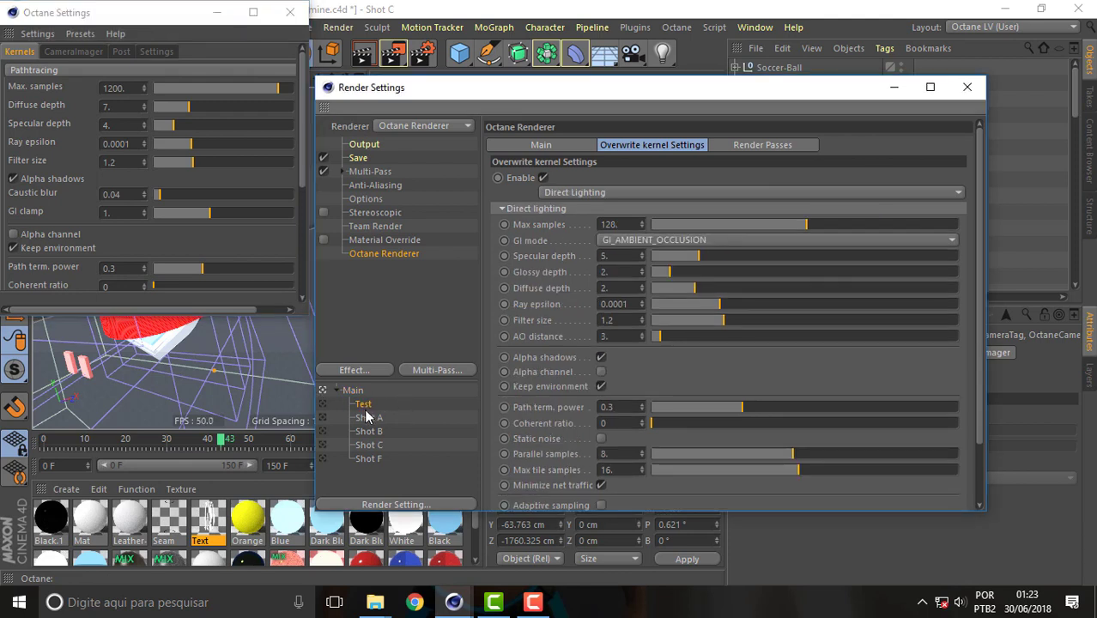
click(369, 419)
click(371, 446)
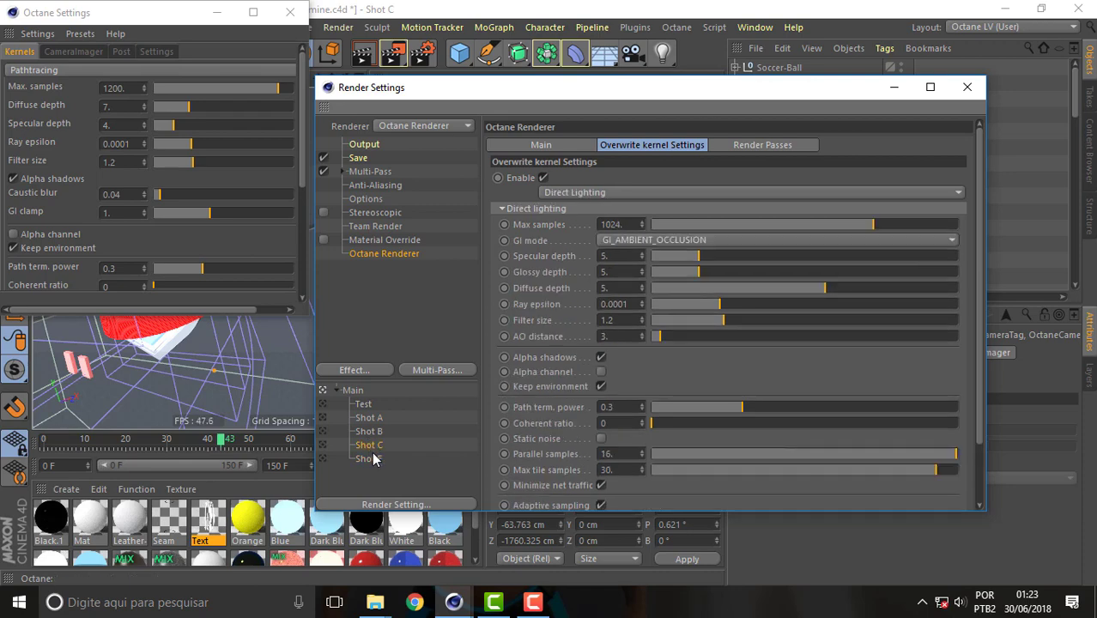
click(379, 461)
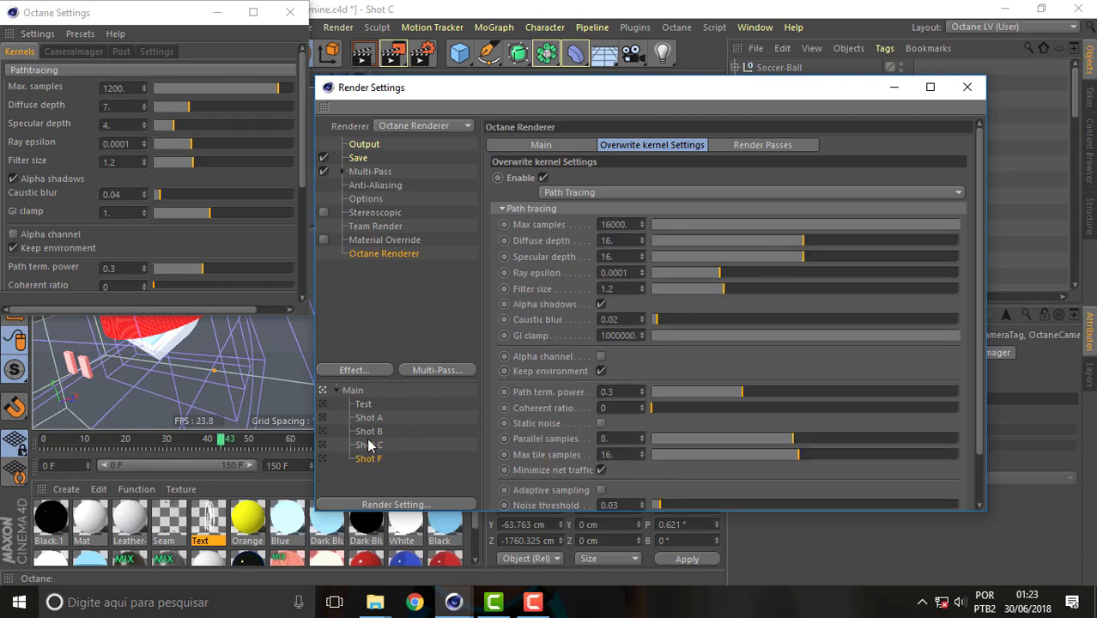
click(369, 445)
click(367, 418)
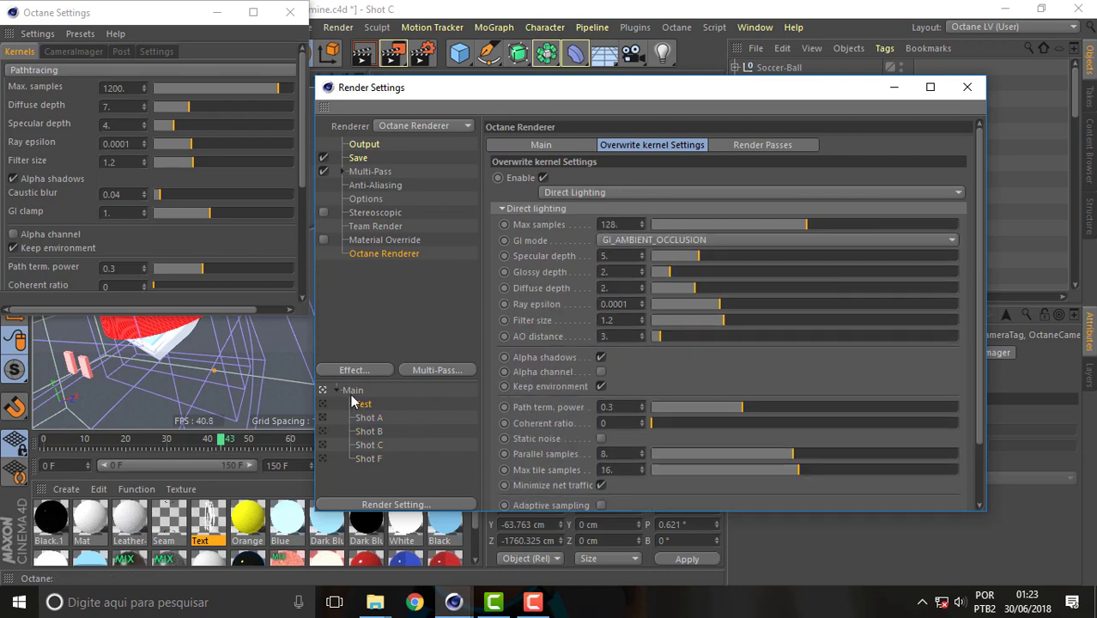
click(352, 391)
- Close the Render Settings window and return to the takes list
drag(815, 93, 594, 90)
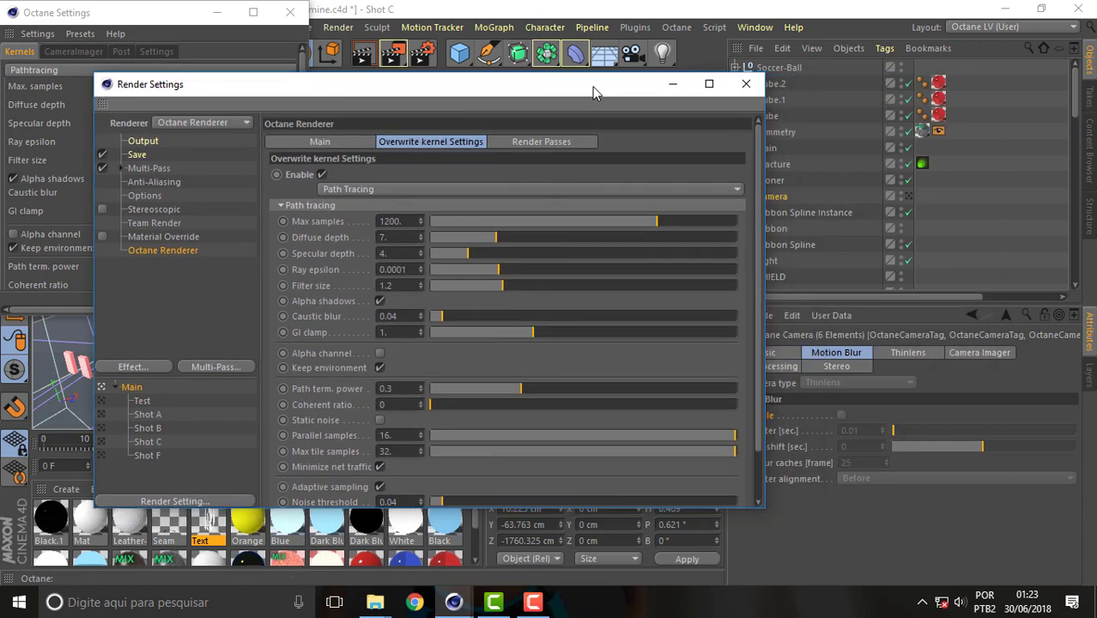
click(746, 83)
click(1090, 97)
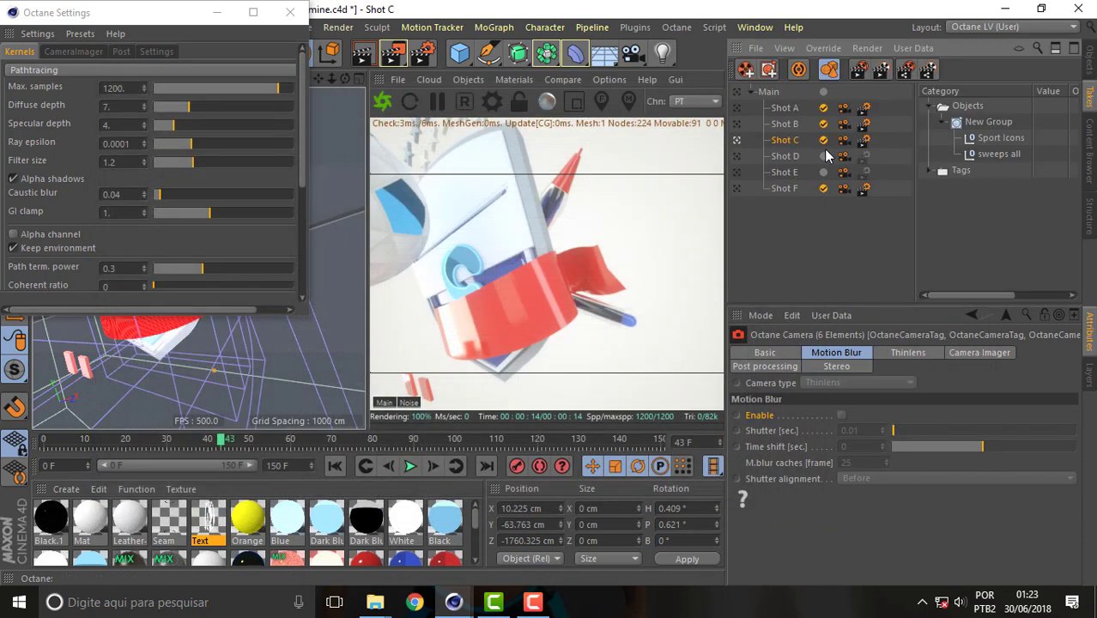